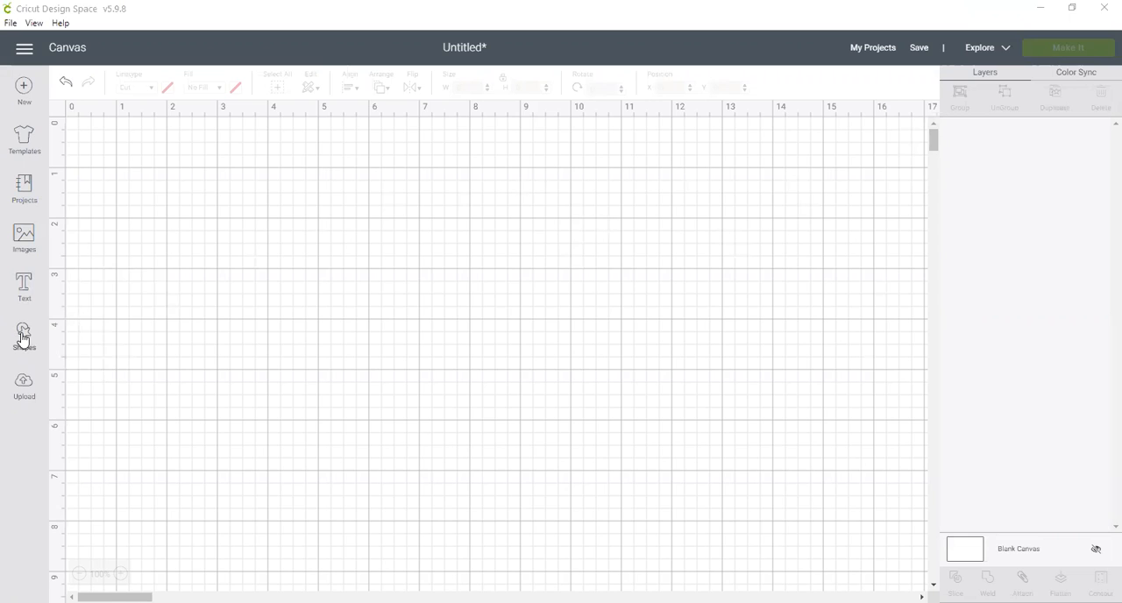
Step: Insert a square shape, duplicate it, and place the copy beside the original at about X 7.26 and Y 2.58
click(24, 338)
click(82, 239)
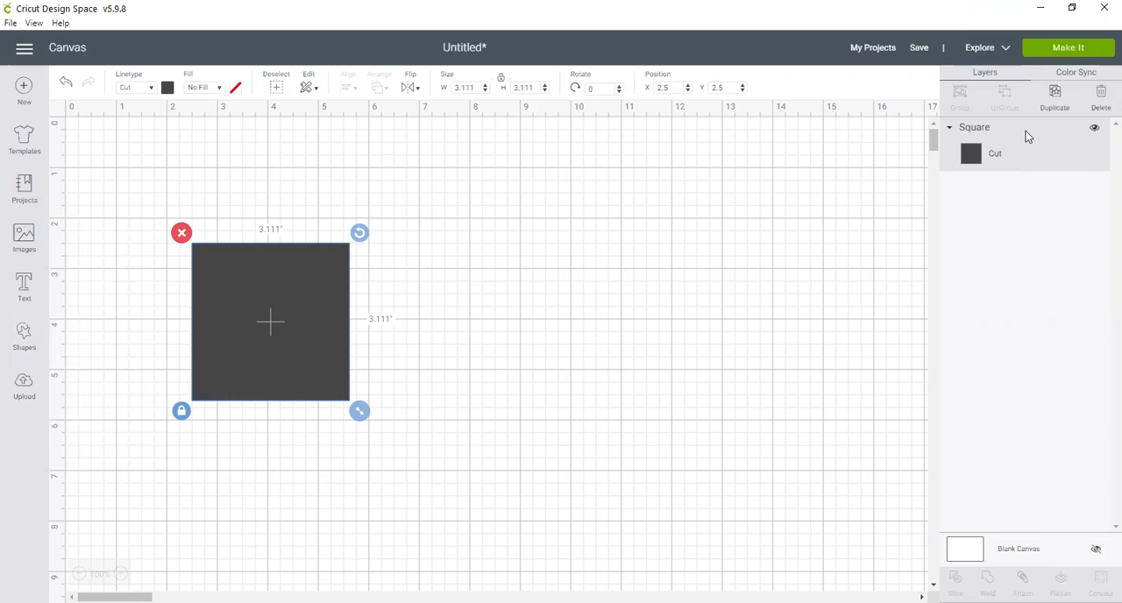
click(1055, 94)
drag(293, 361, 501, 342)
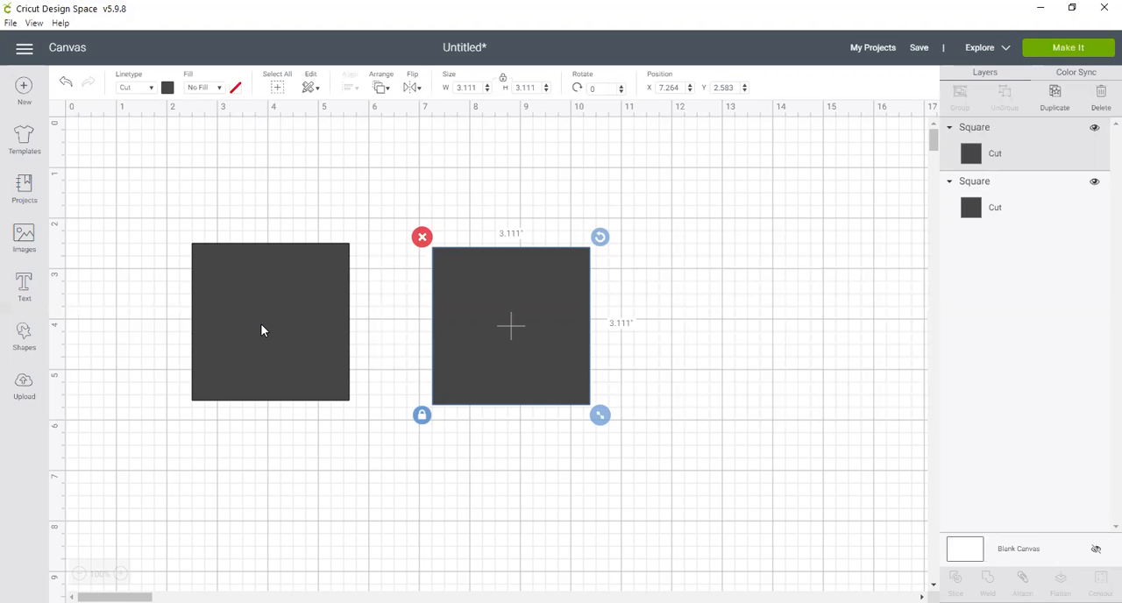
Step: Unlock the original square's proportions and set its size to 4.25 inches wide by 5.5 inches high
click(261, 325)
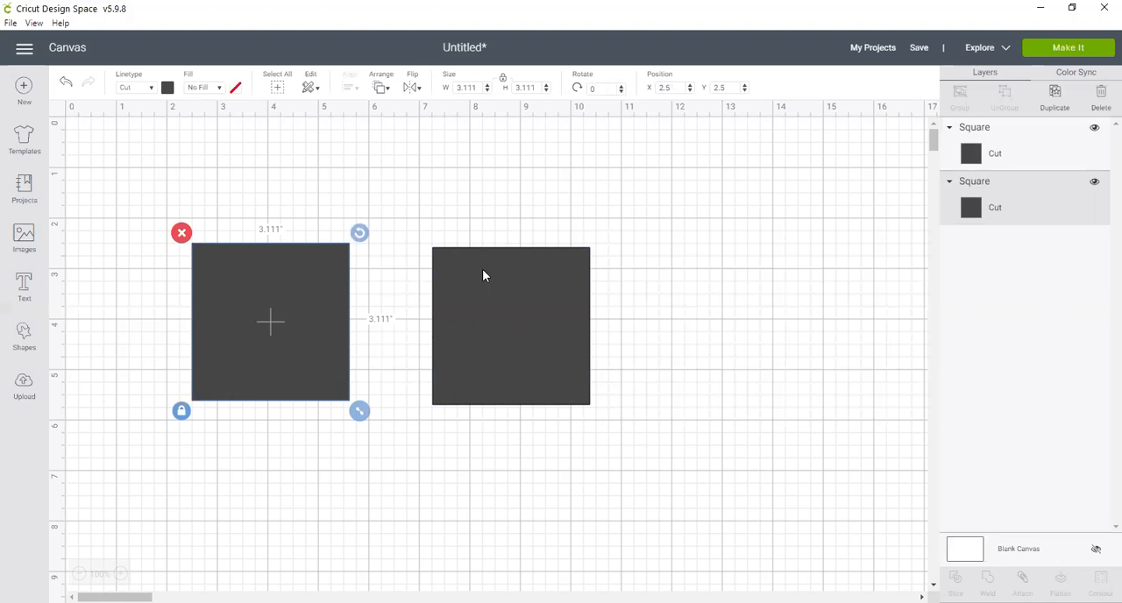
click(181, 414)
click(466, 88)
text(4.25)
key(Return)
click(533, 88)
text(5.5)
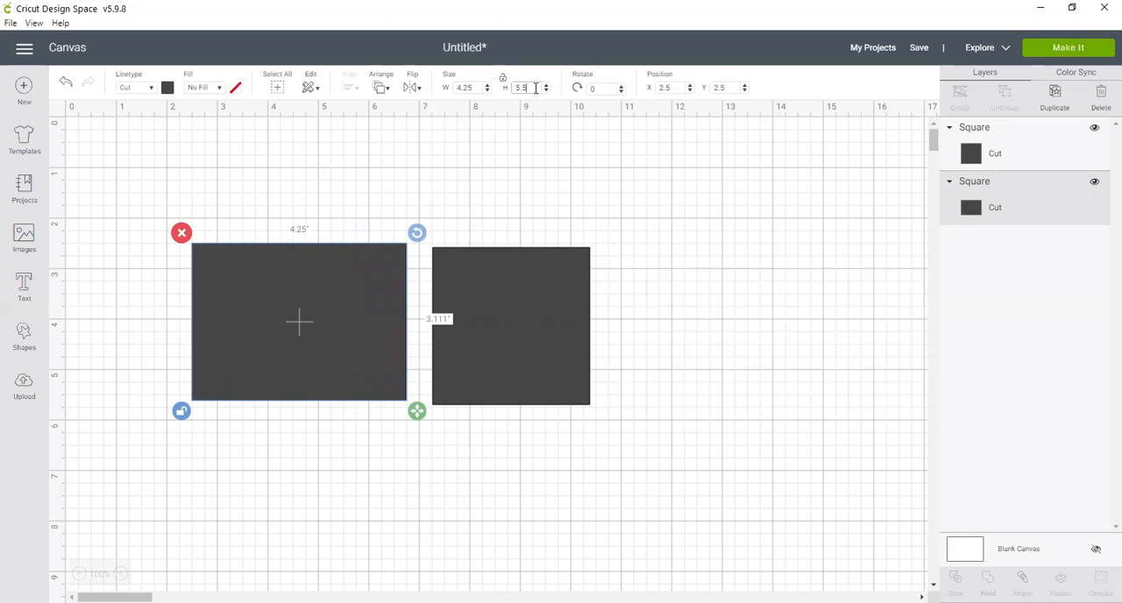
key(Return)
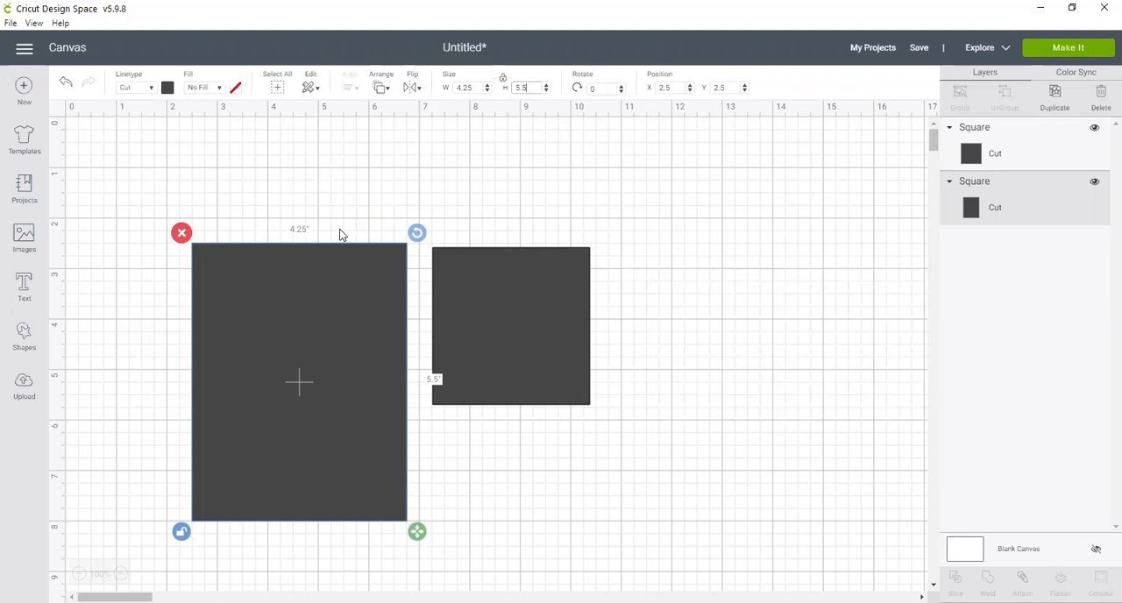
Step: Position the 4.25 by 5.5 inch rectangle at X 2 and Y 2 on the canvas
drag(286, 324, 260, 296)
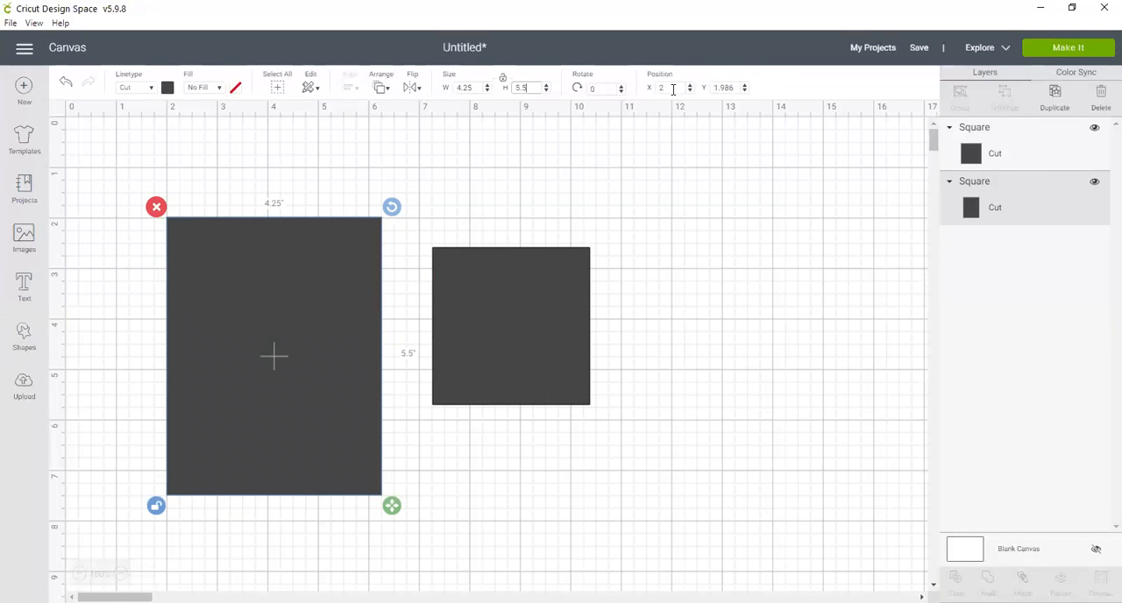
click(724, 85)
text(2)
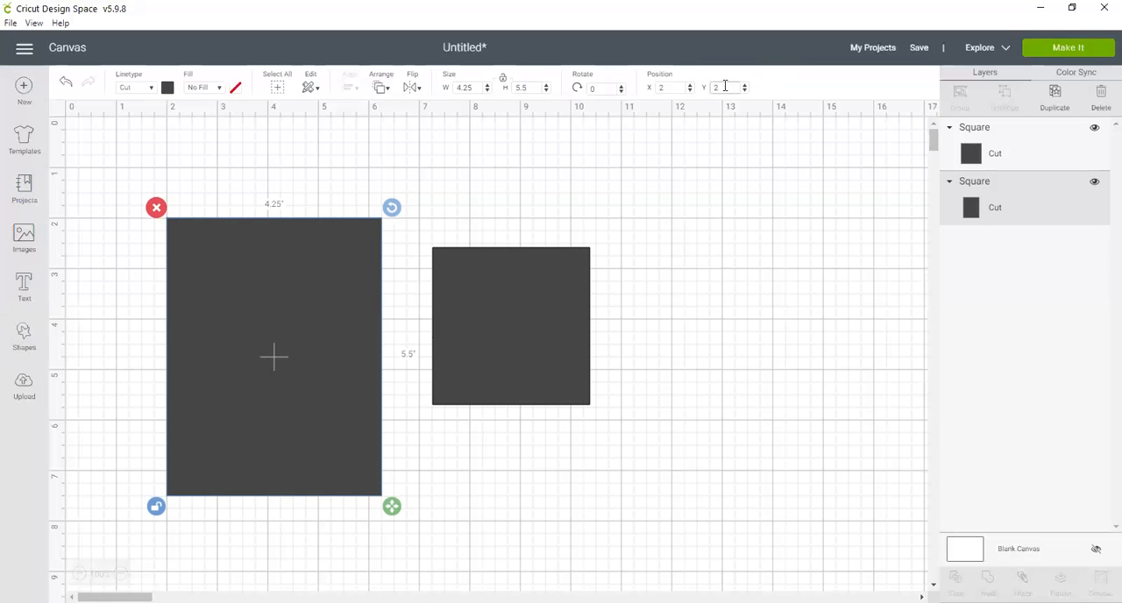
click(727, 219)
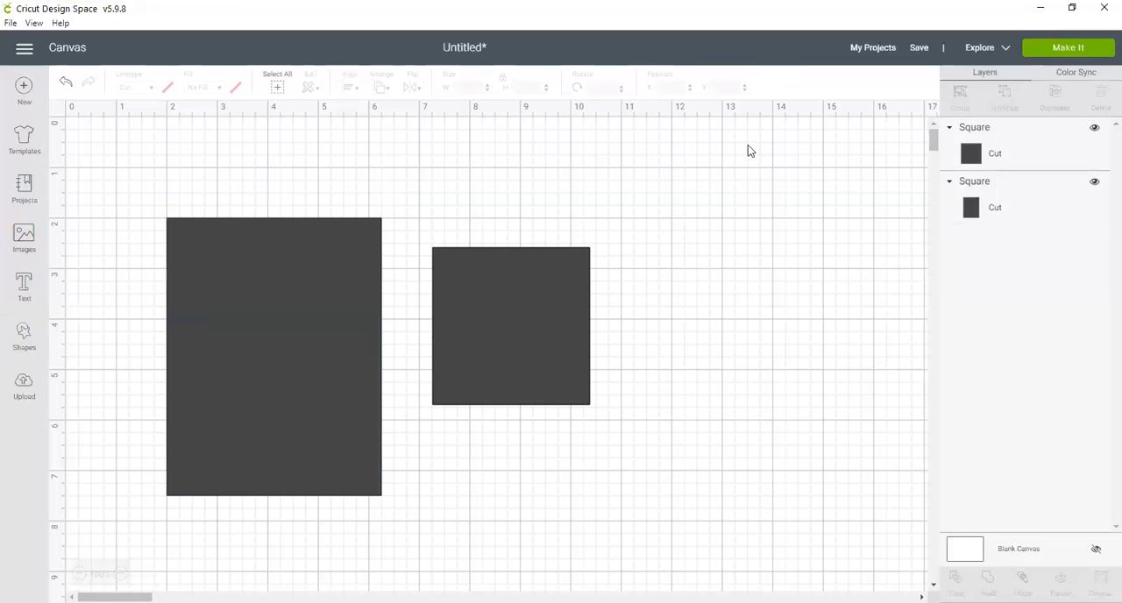
click(333, 285)
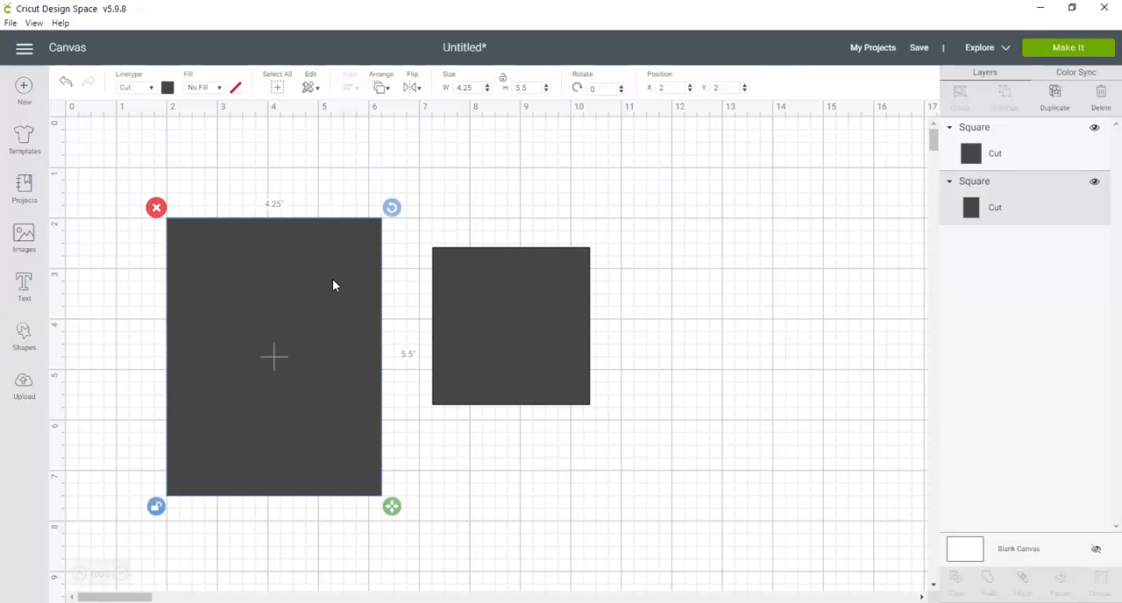
Step: Unlock the duplicate square's proportions and set its size to 3.25 inches wide by 4.5 inches high
click(494, 312)
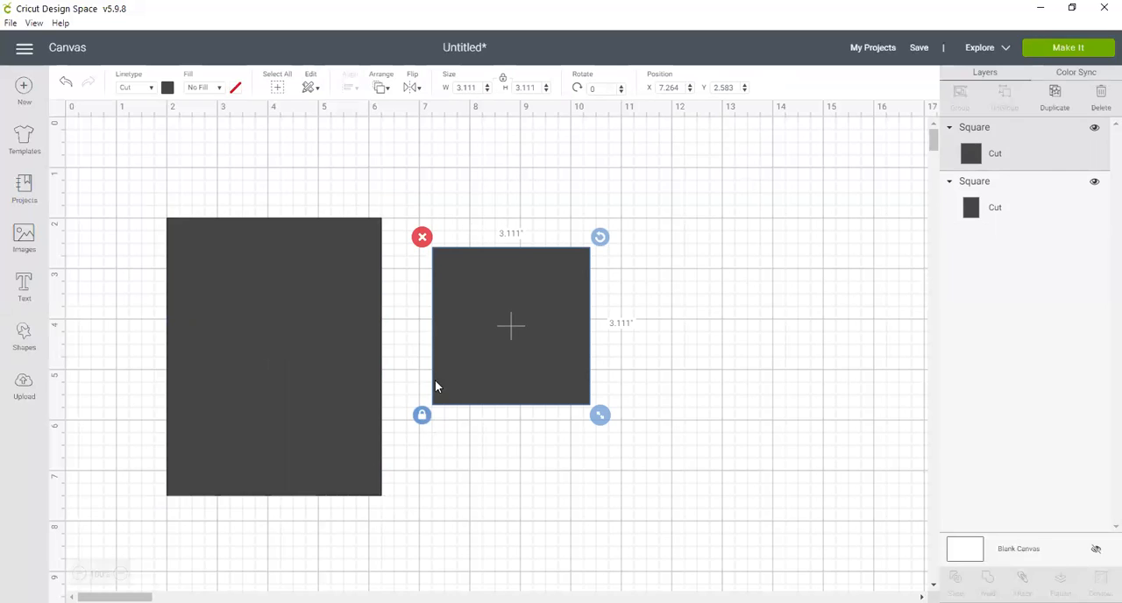
click(422, 418)
click(478, 89)
text(3.25)
key(Return)
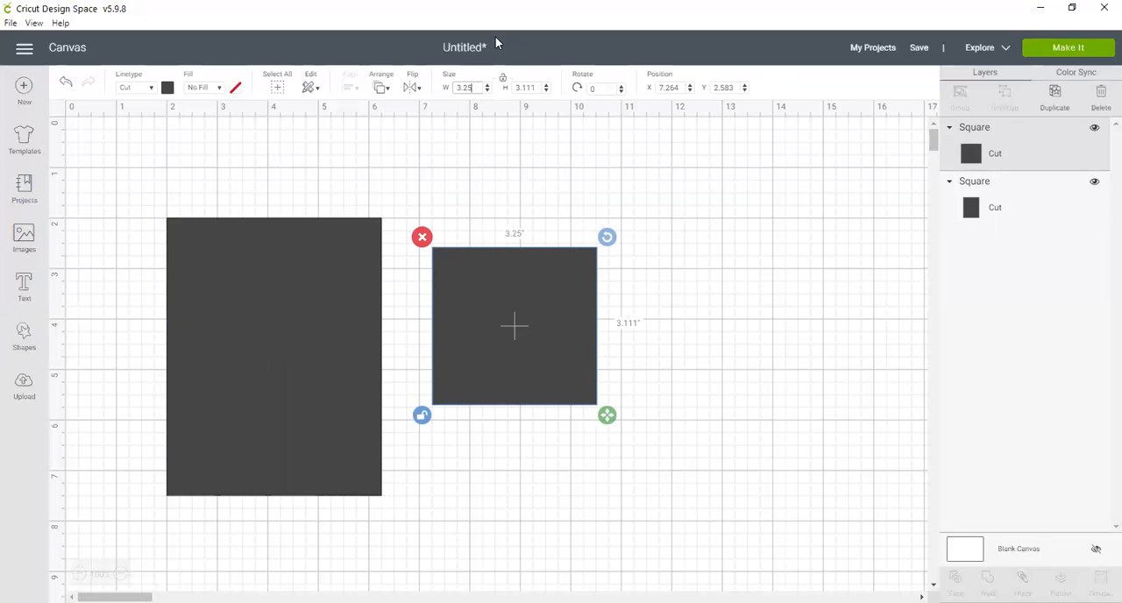
click(530, 87)
text(4.5)
key(Return)
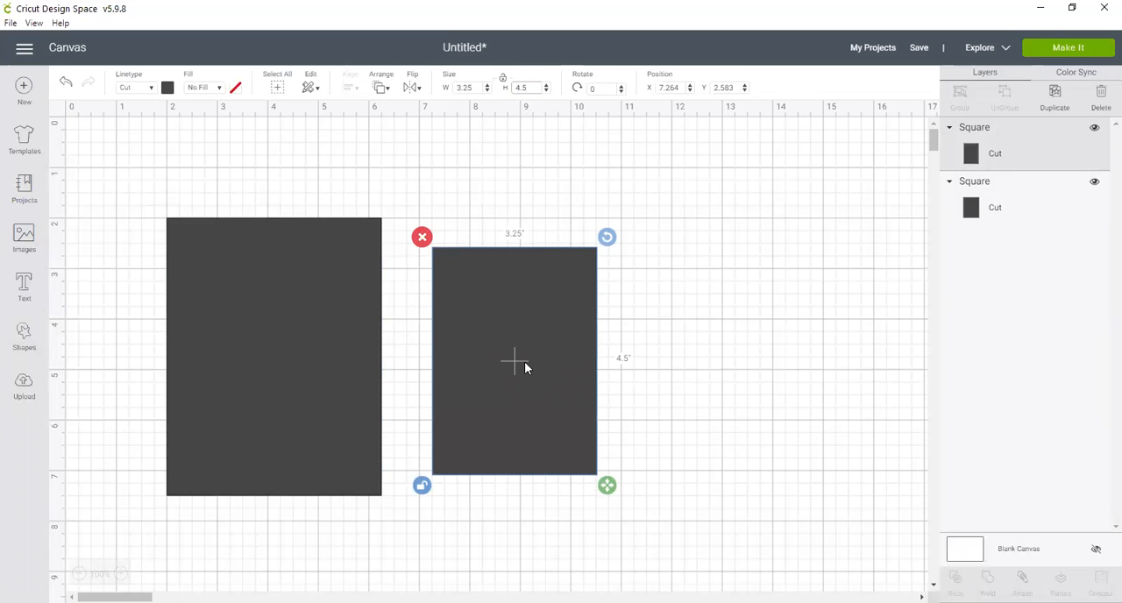
Step: Place the smaller rectangle inside the larger one at position X 2.5 and Y 2.5, leaving an even border
drag(525, 364, 302, 367)
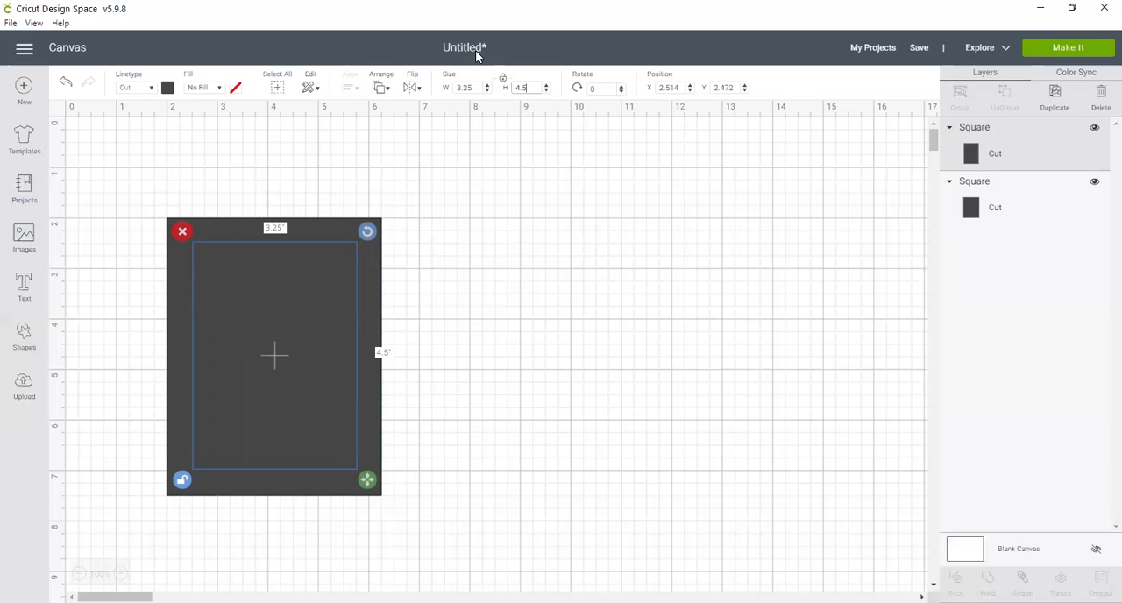
click(669, 88)
double_click(668, 88)
text(2.5)
key(Tab)
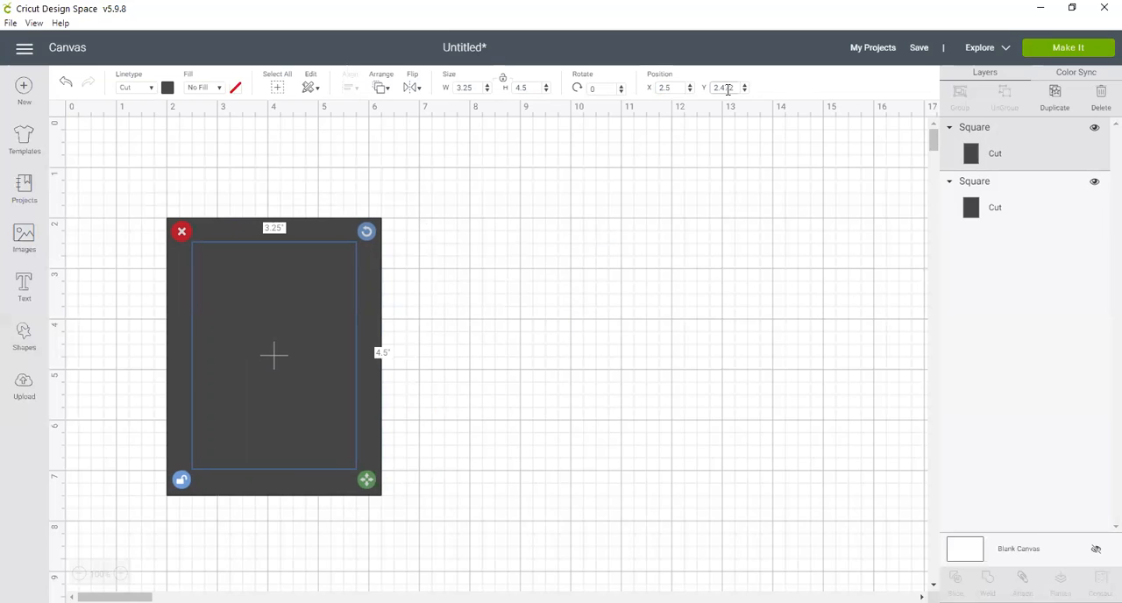
text(2.5)
click(617, 229)
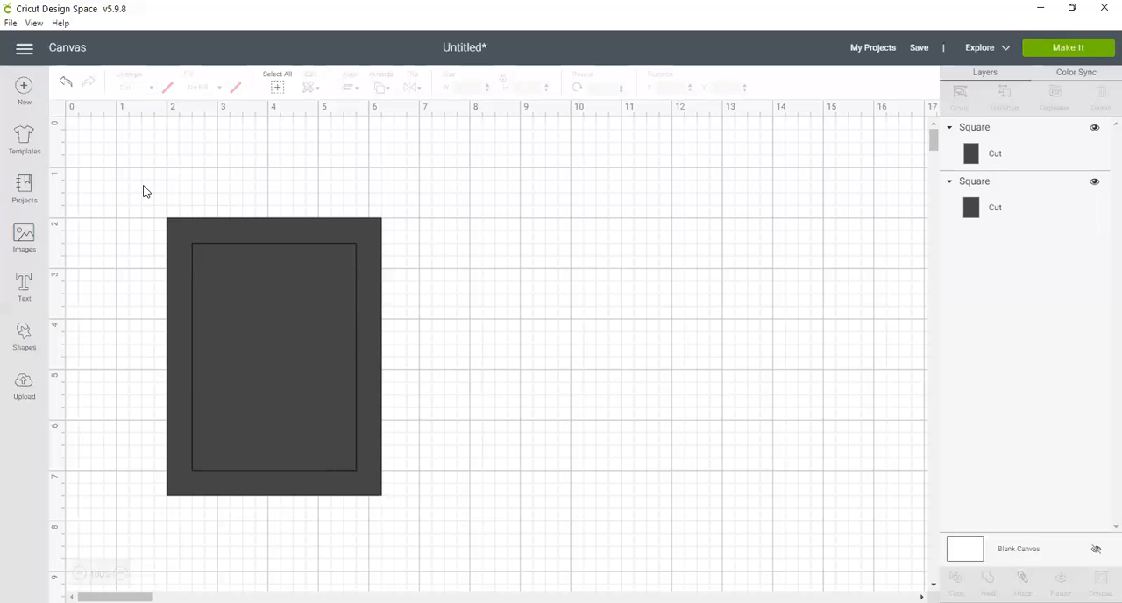
Step: Slice the two overlapping rectangles and spread the resulting frame and two solid pieces apart on the canvas
drag(145, 191, 439, 561)
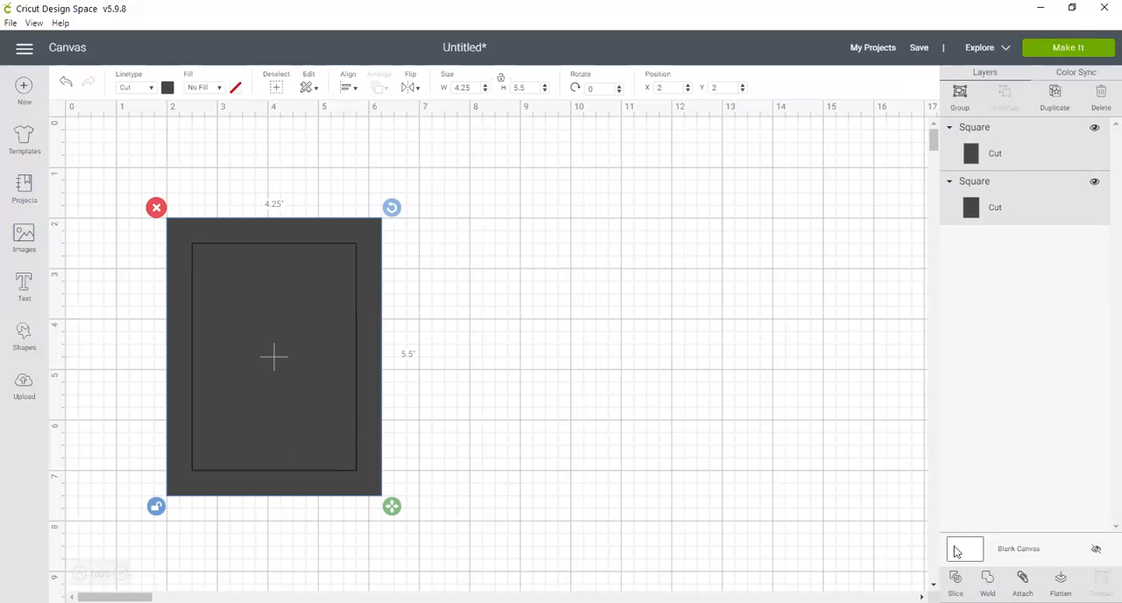
click(955, 581)
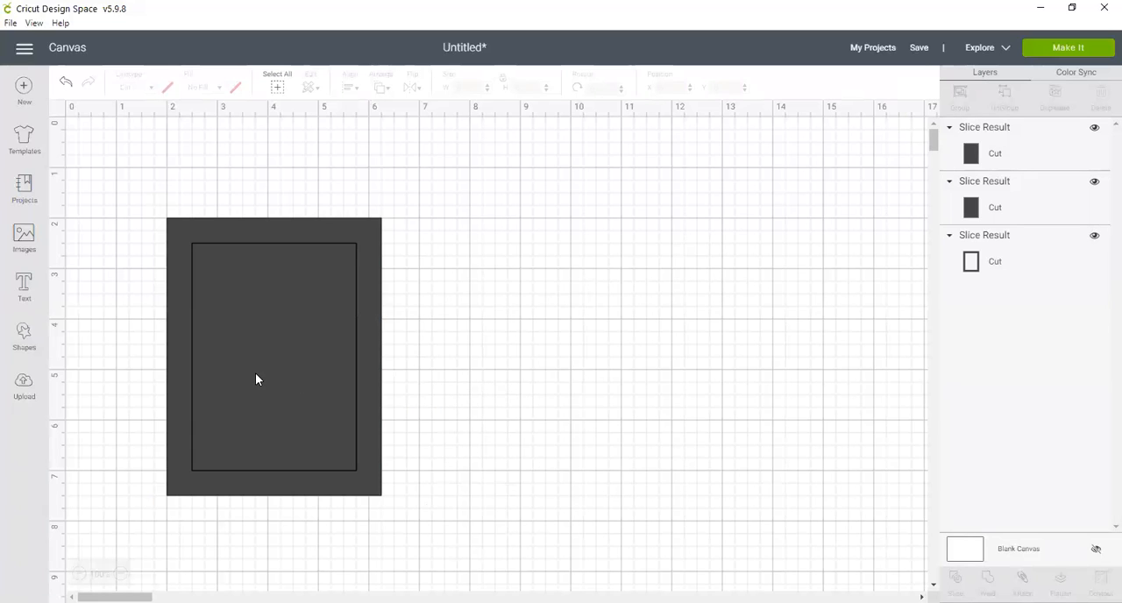
drag(262, 382, 501, 310)
drag(253, 339, 697, 368)
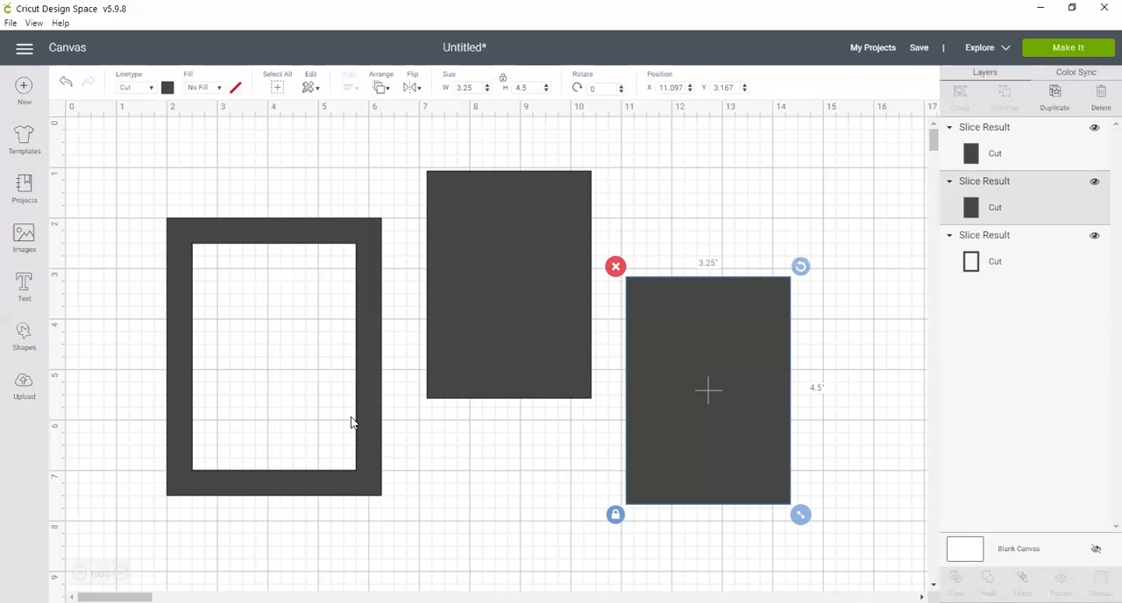
drag(370, 474, 296, 393)
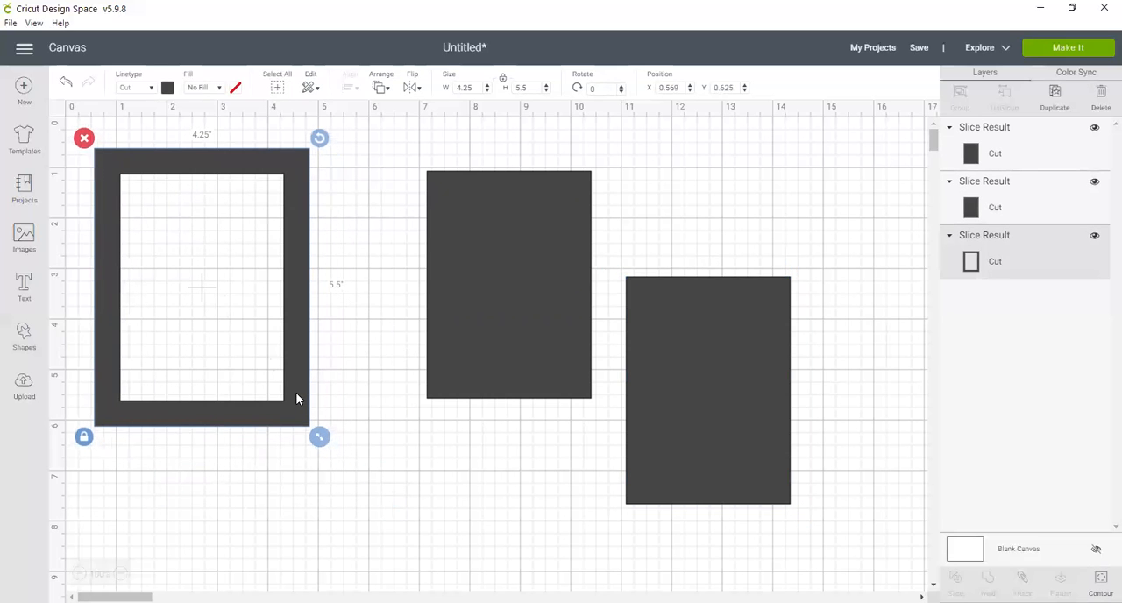
drag(501, 328, 457, 316)
drag(690, 393, 645, 371)
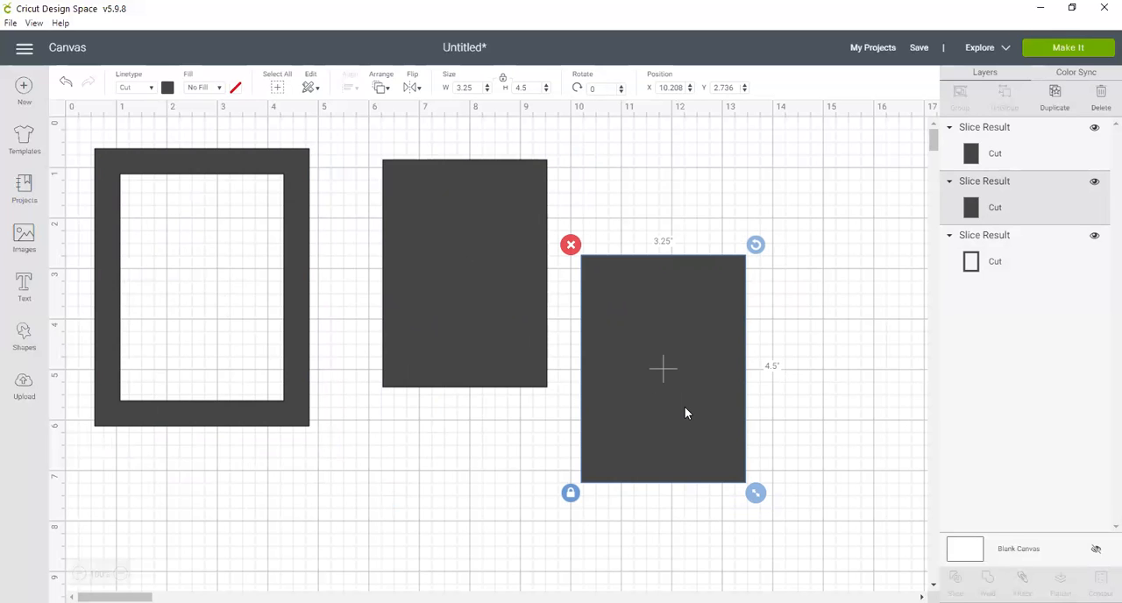
Step: Overlap the two solid rectangles diagonally and weld them into a single shape
drag(691, 415, 546, 370)
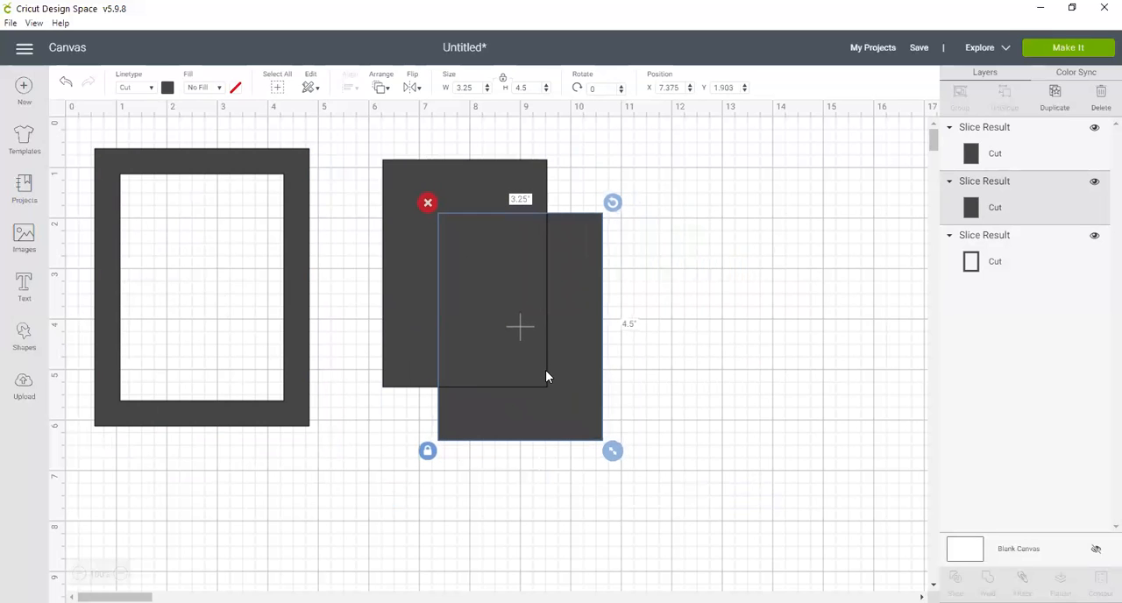
drag(352, 132, 664, 531)
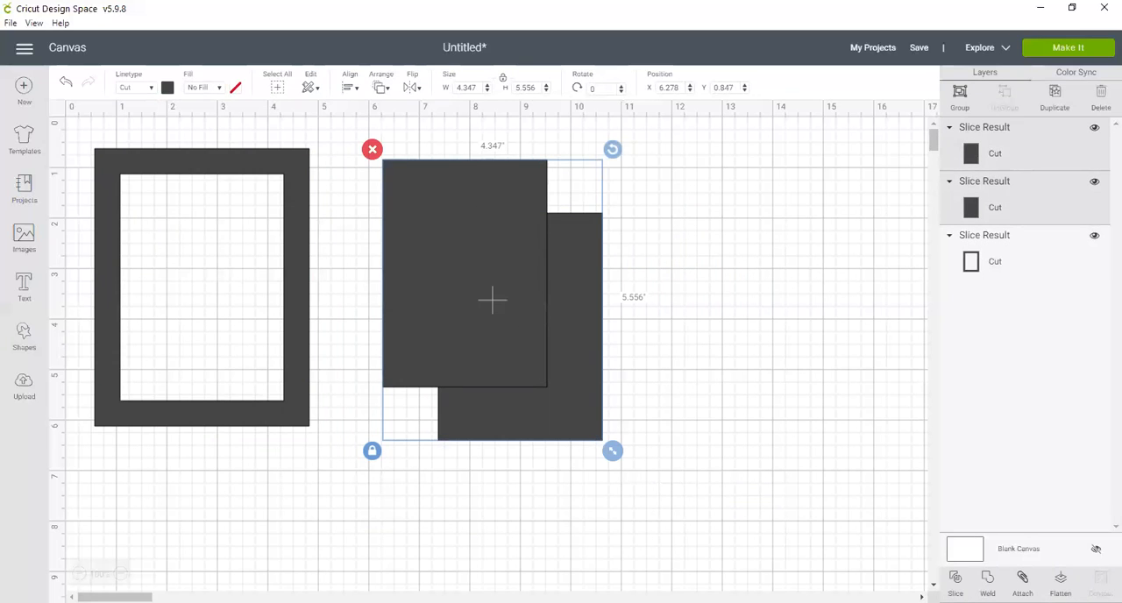
click(987, 579)
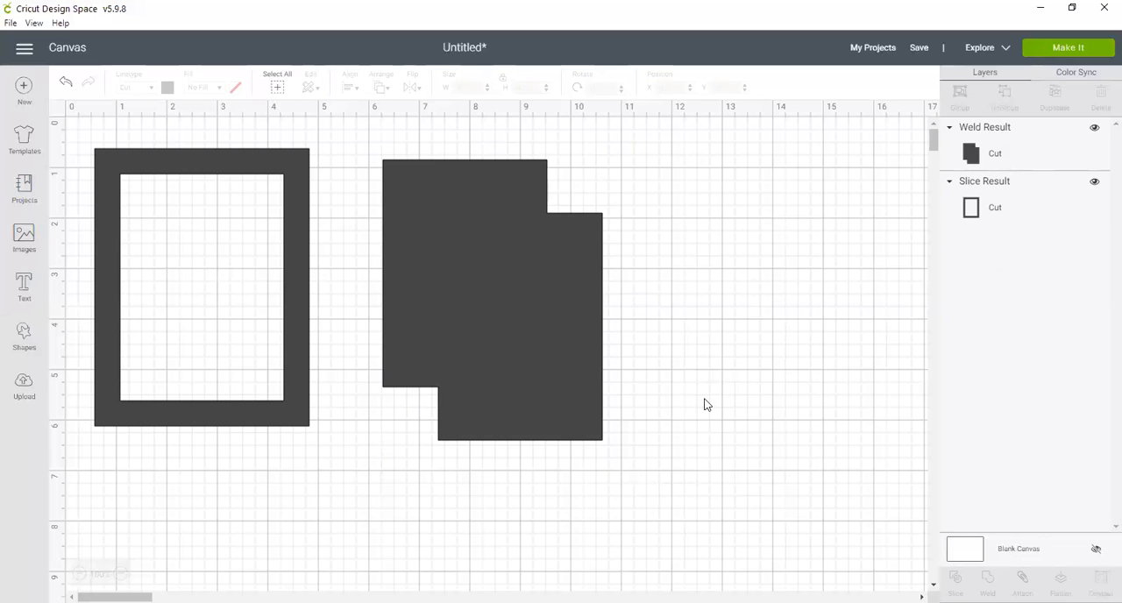
Step: Add a text object reading "Hello Spring" below the frame
scroll(675, 402, down, 2)
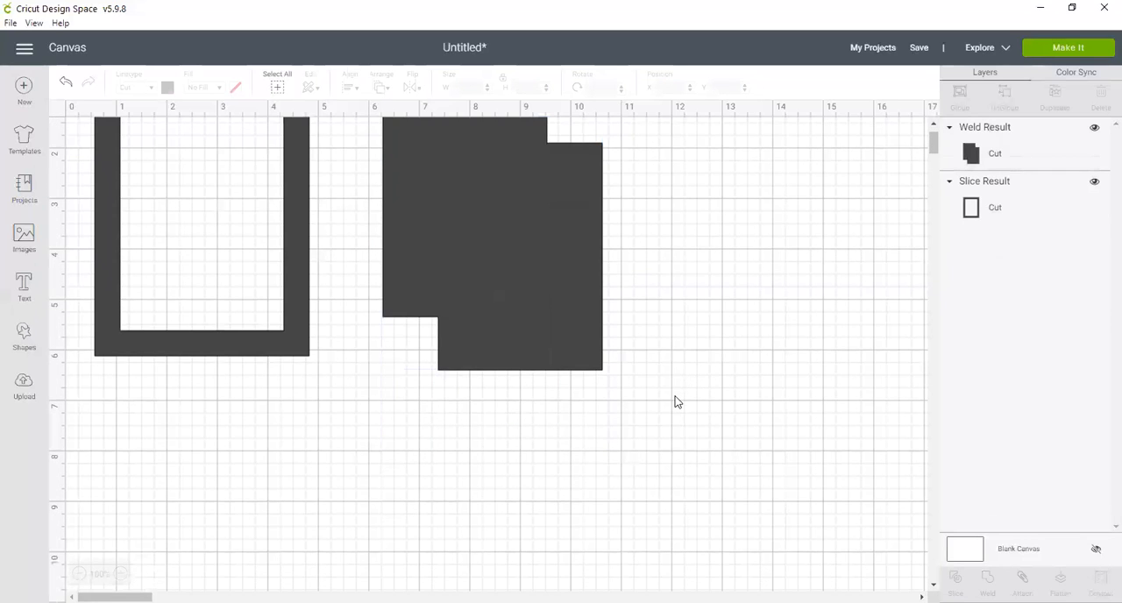
scroll(675, 401, up, 2)
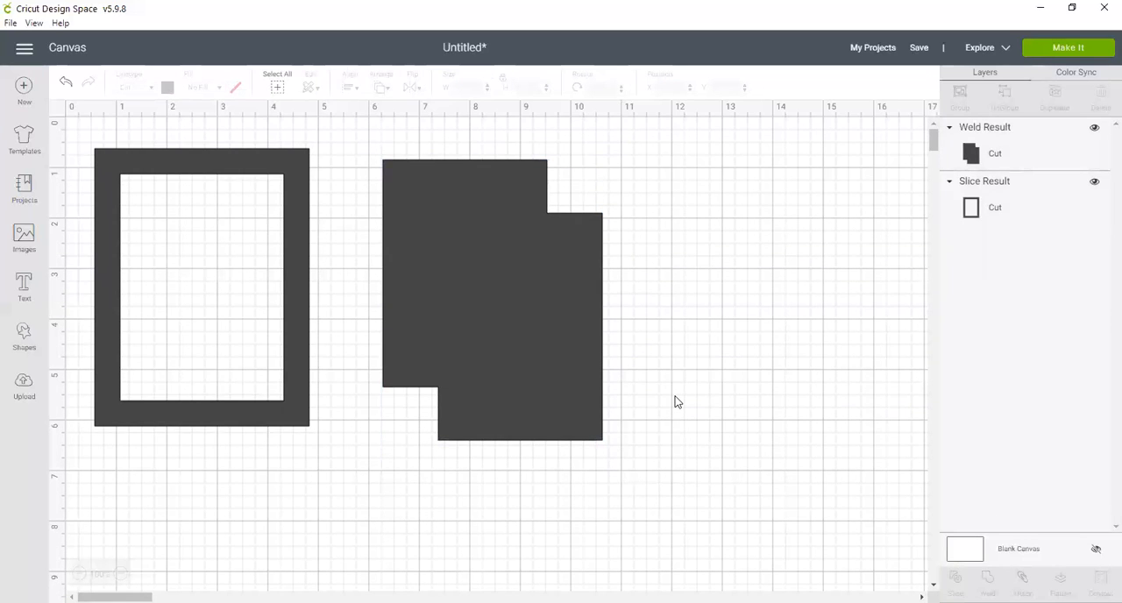
click(23, 287)
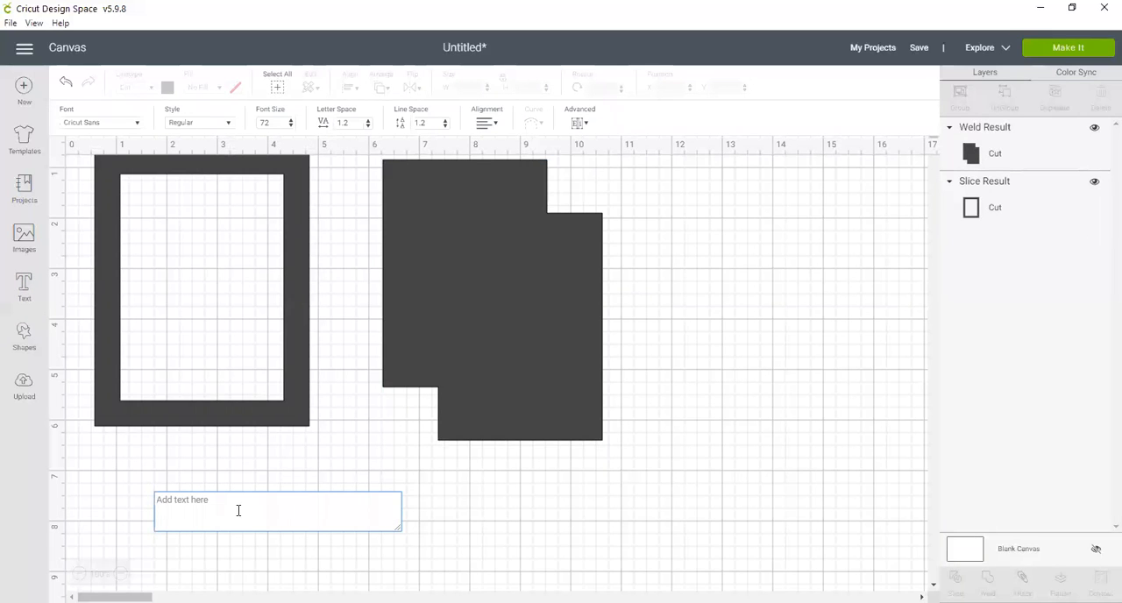
text(Hello)
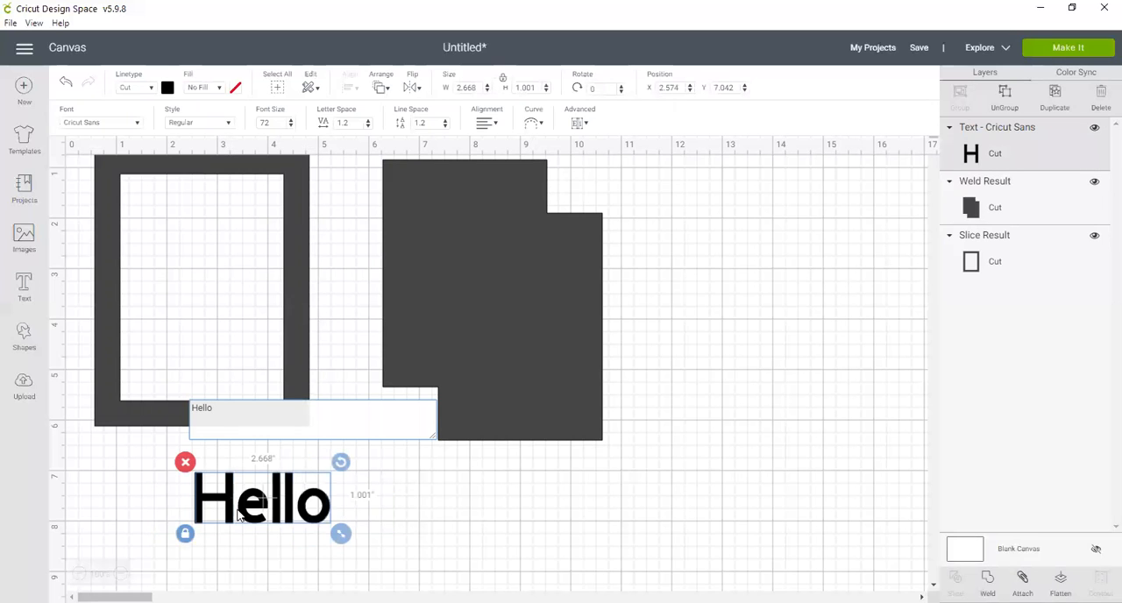
text( Spring)
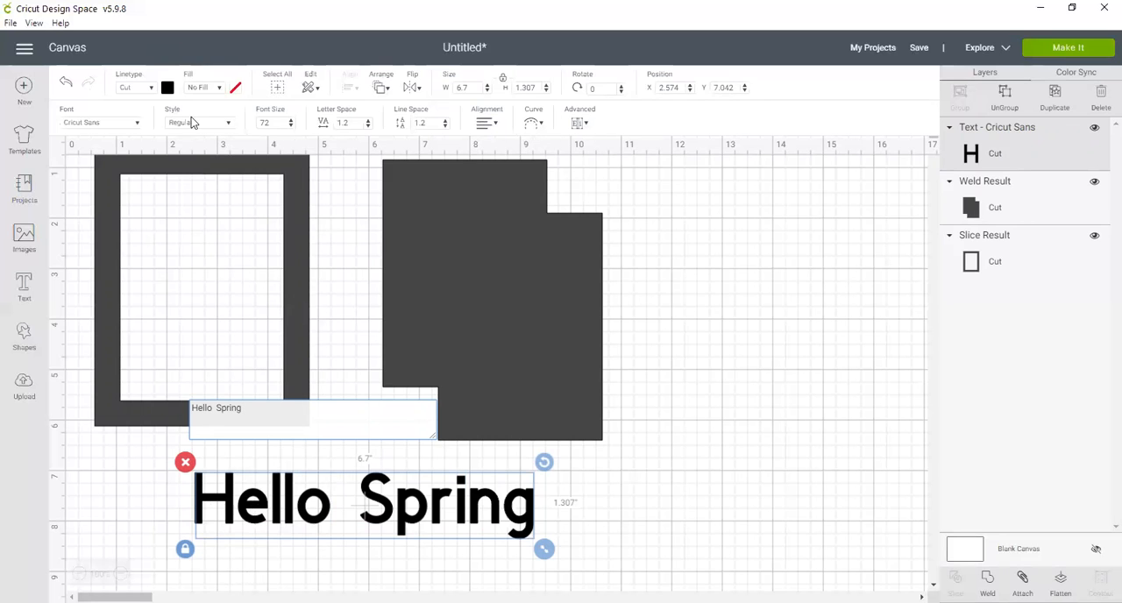
Step: Change the font of the "Hello Spring" text to Brush Script, keeping the Regular style
click(137, 121)
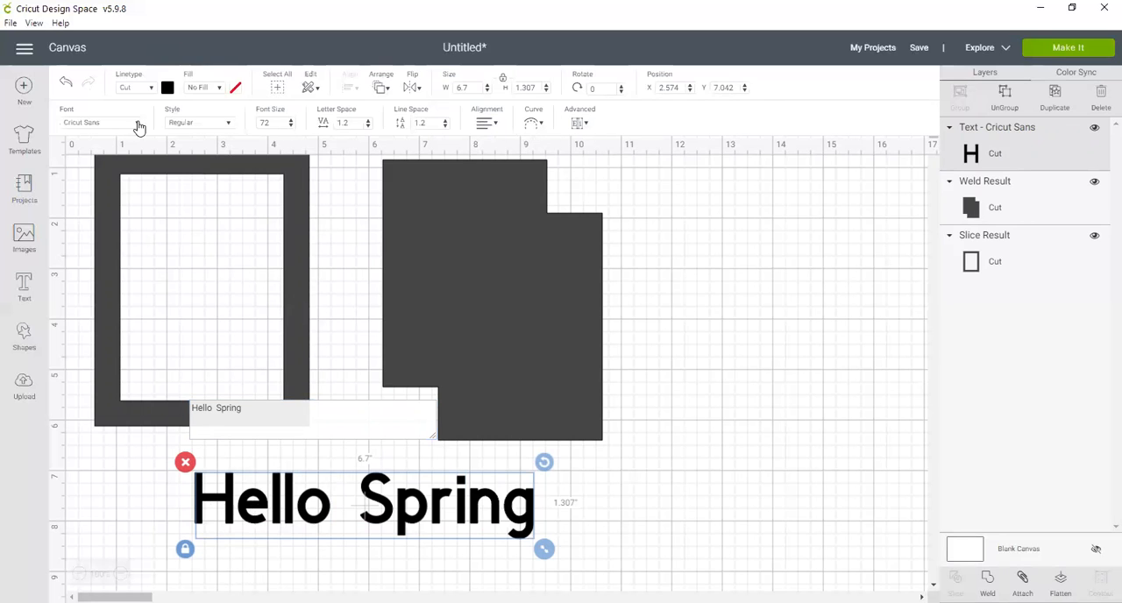
scroll(271, 220, down, 10)
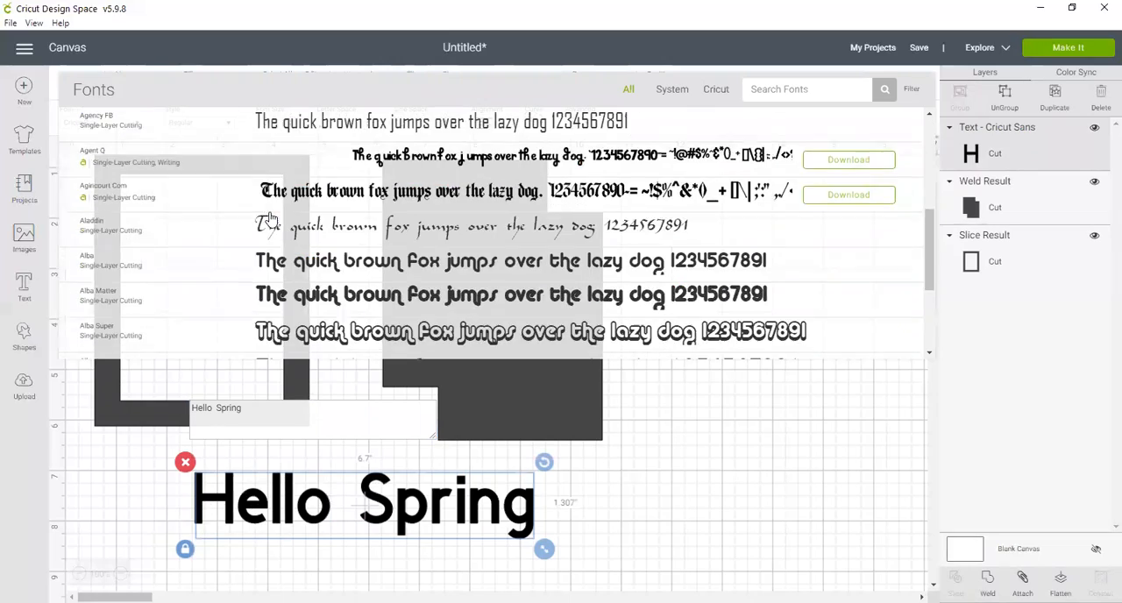
scroll(271, 219, down, 5)
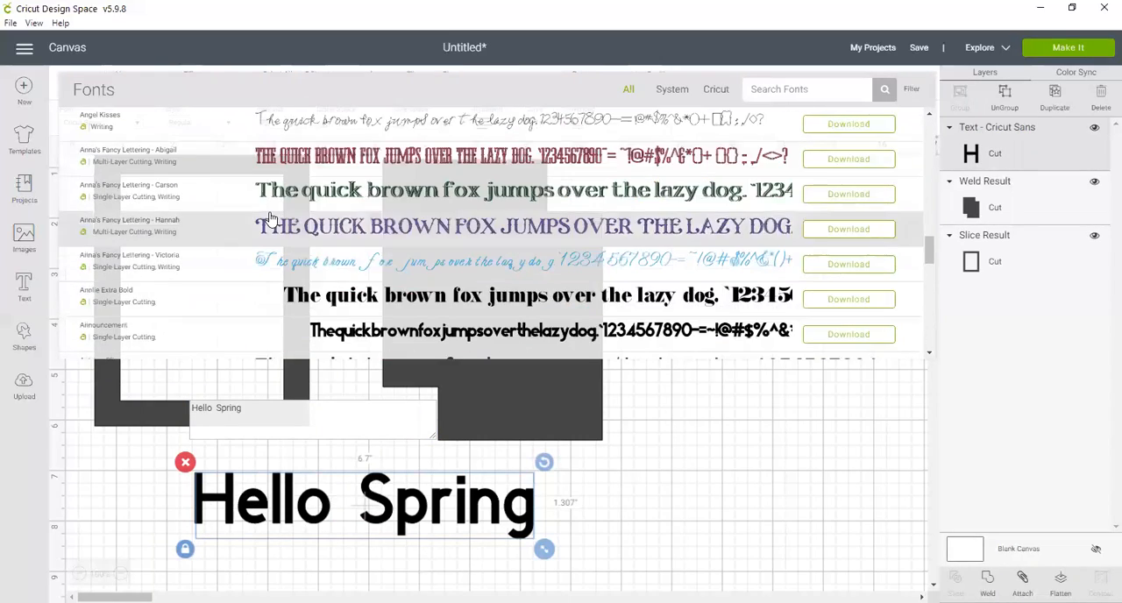
scroll(271, 219, down, 6)
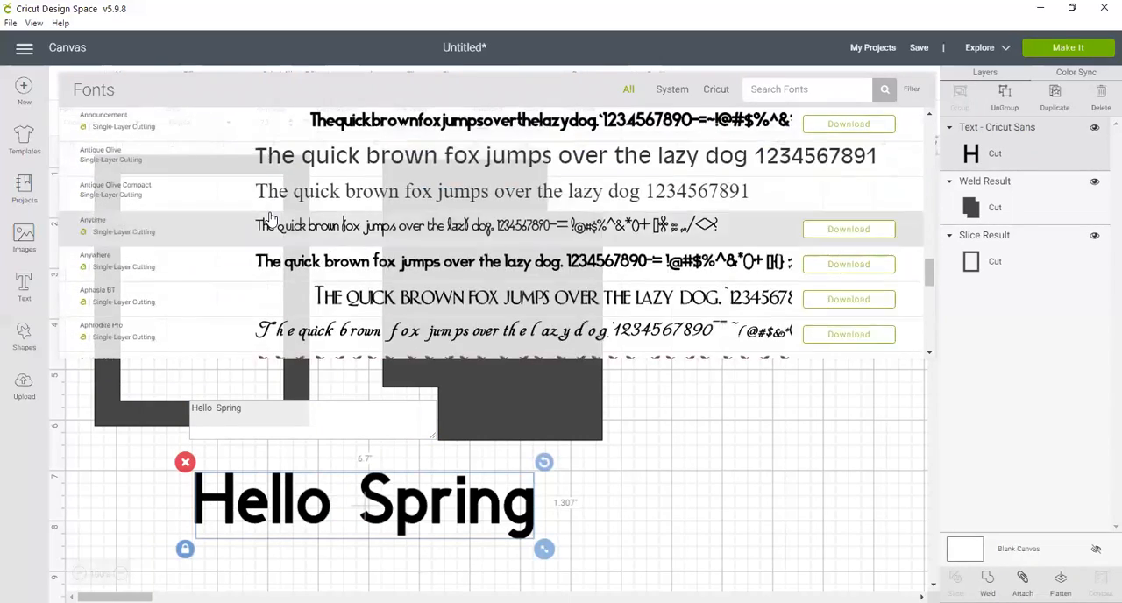
scroll(271, 219, down, 6)
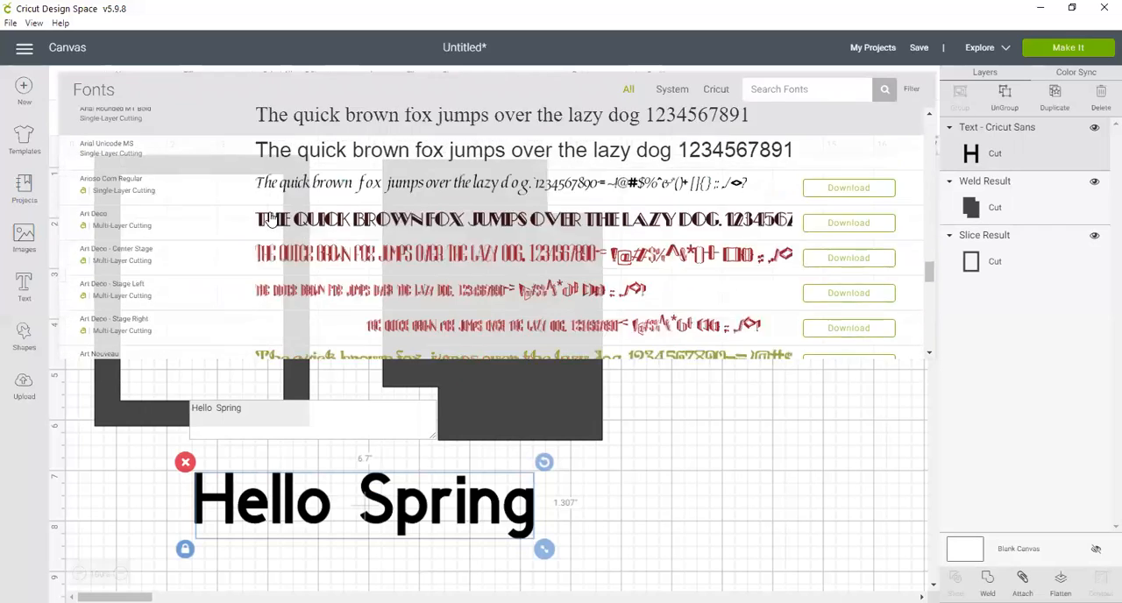
scroll(271, 219, down, 2)
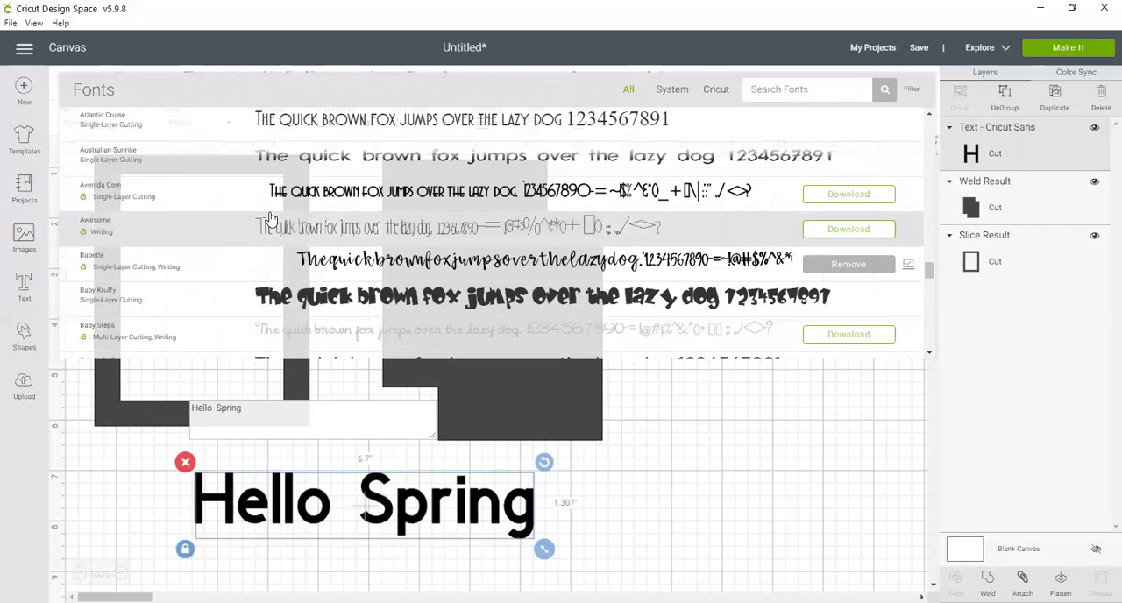
scroll(271, 219, down, 2)
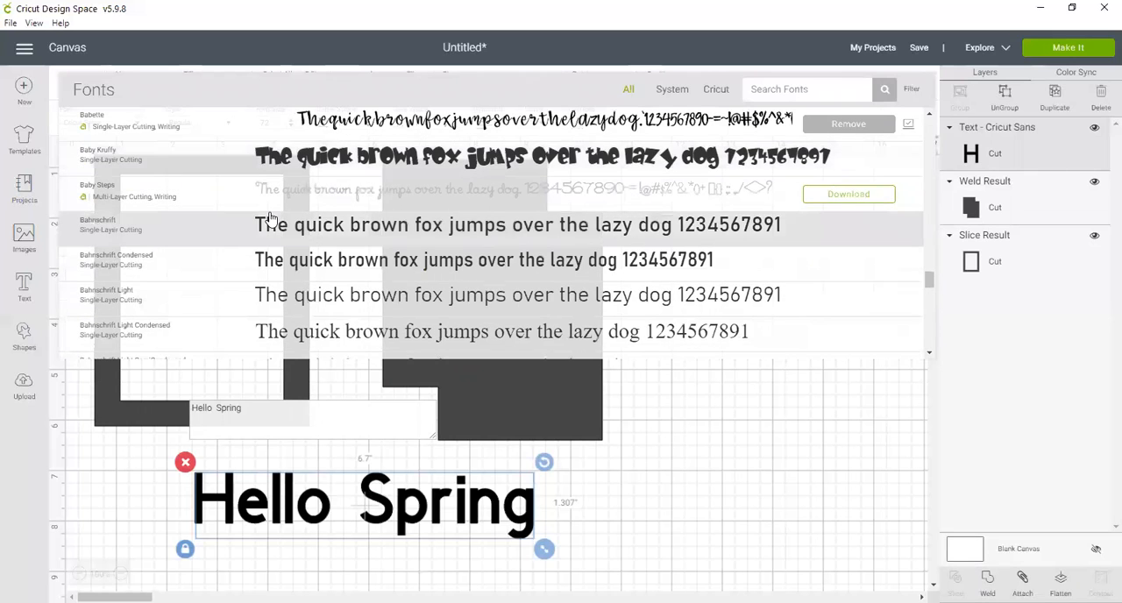
scroll(271, 219, up, 2)
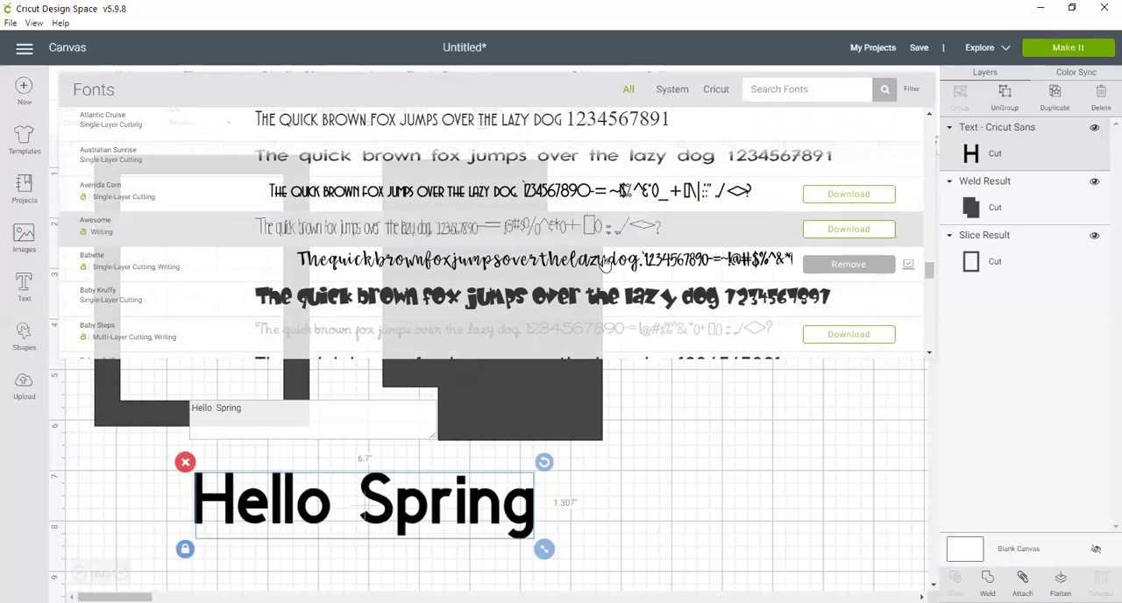
scroll(452, 298, down, 5)
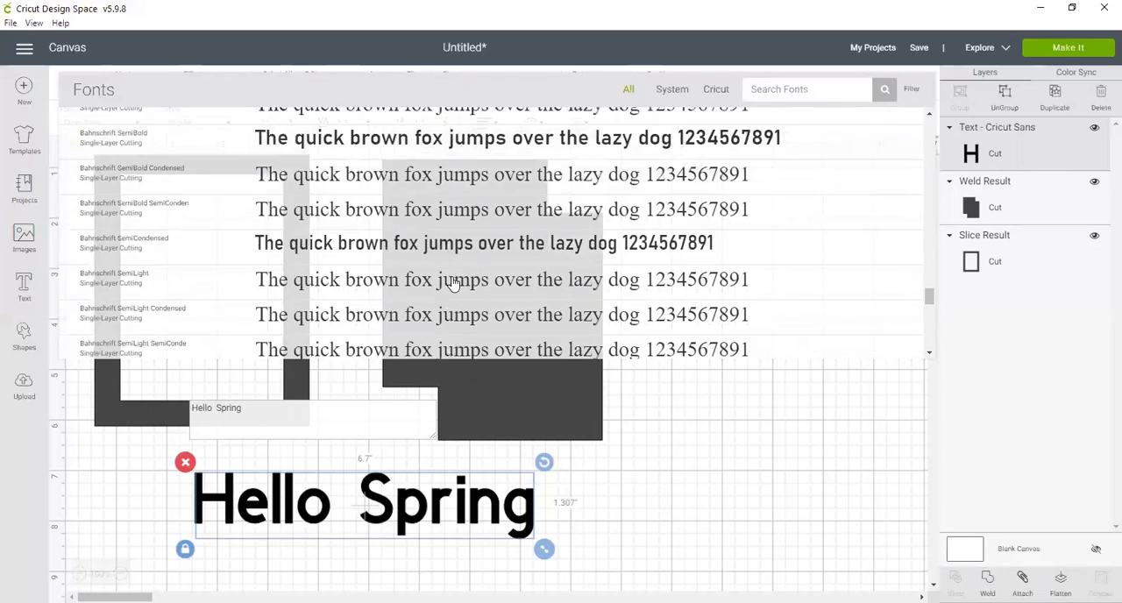
scroll(453, 283, down, 6)
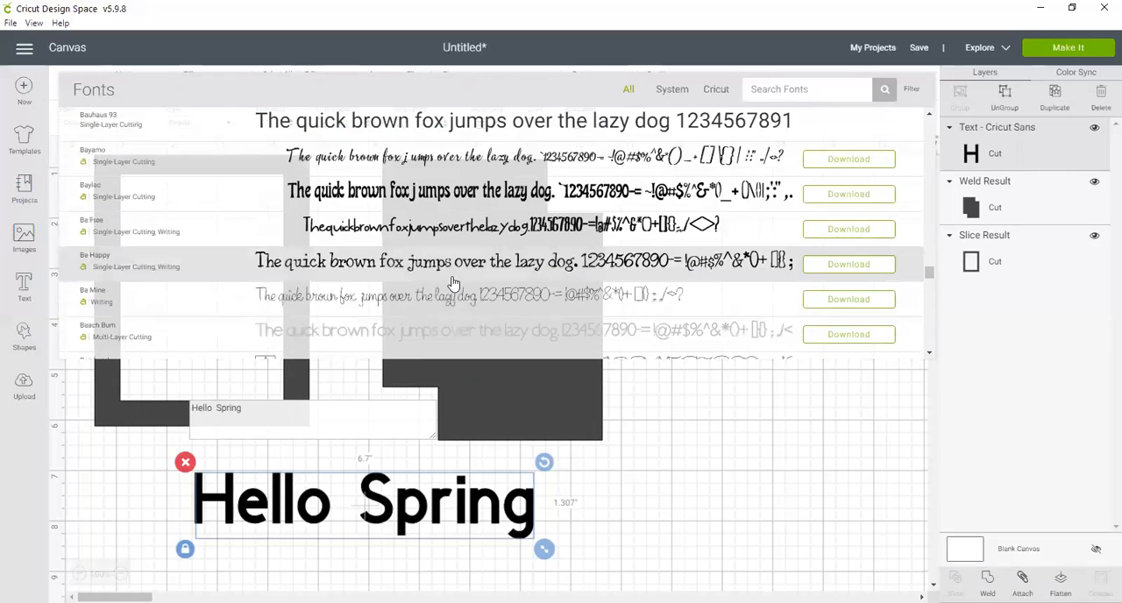
scroll(452, 283, down, 6)
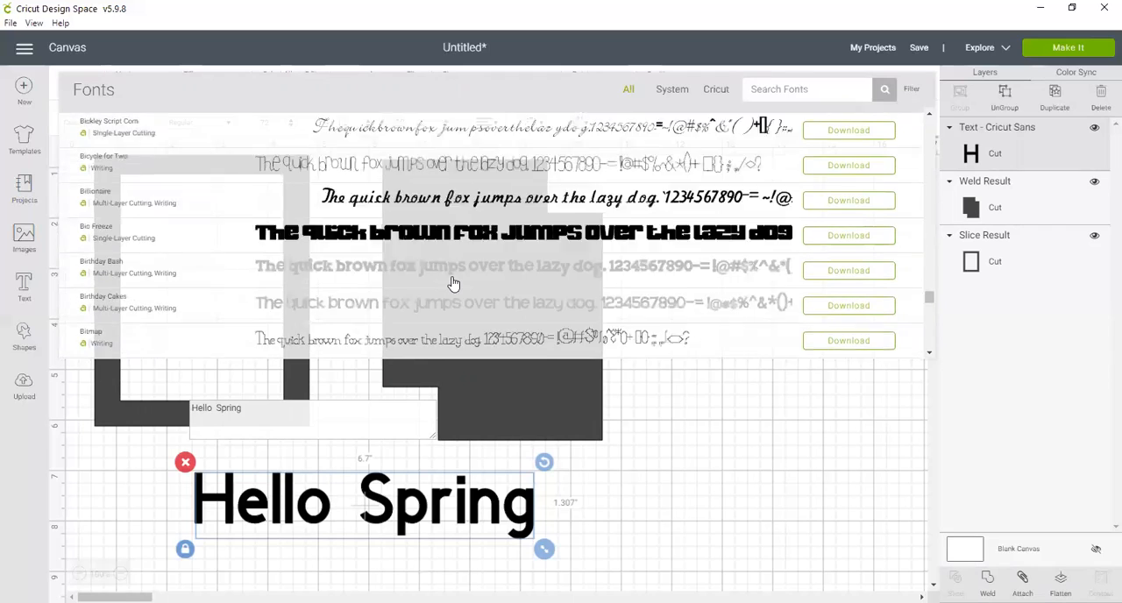
scroll(453, 283, down, 6)
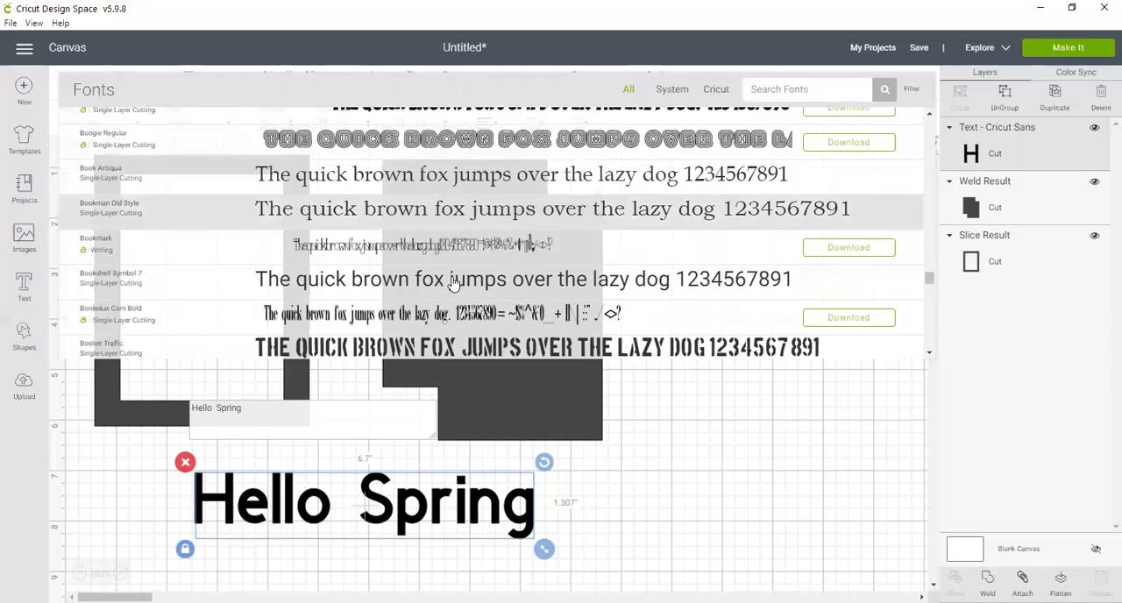
scroll(453, 283, down, 4)
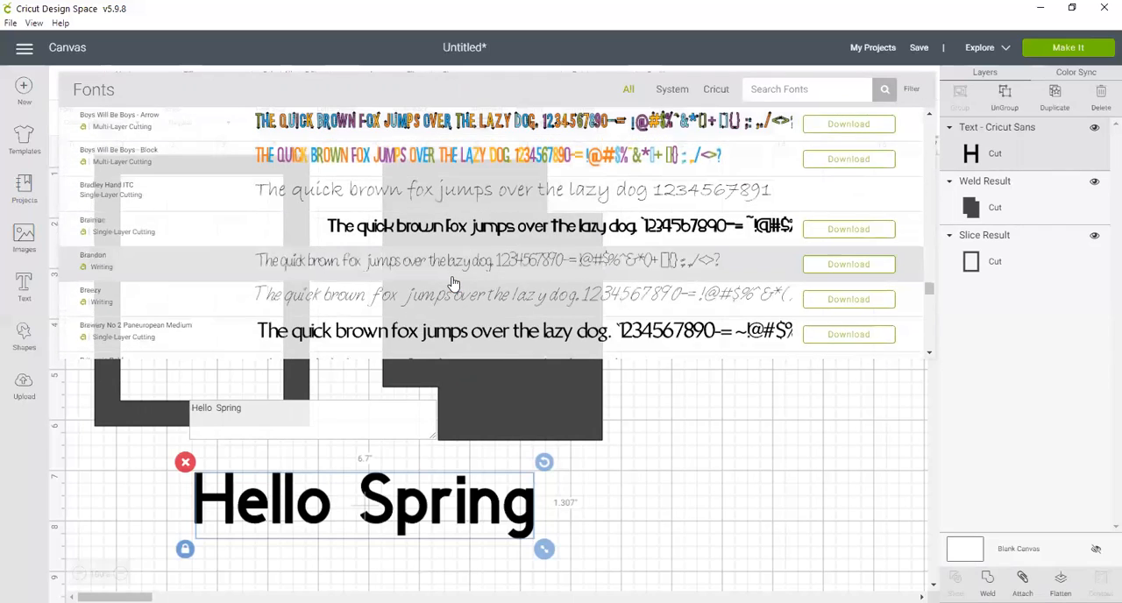
scroll(452, 283, down, 10)
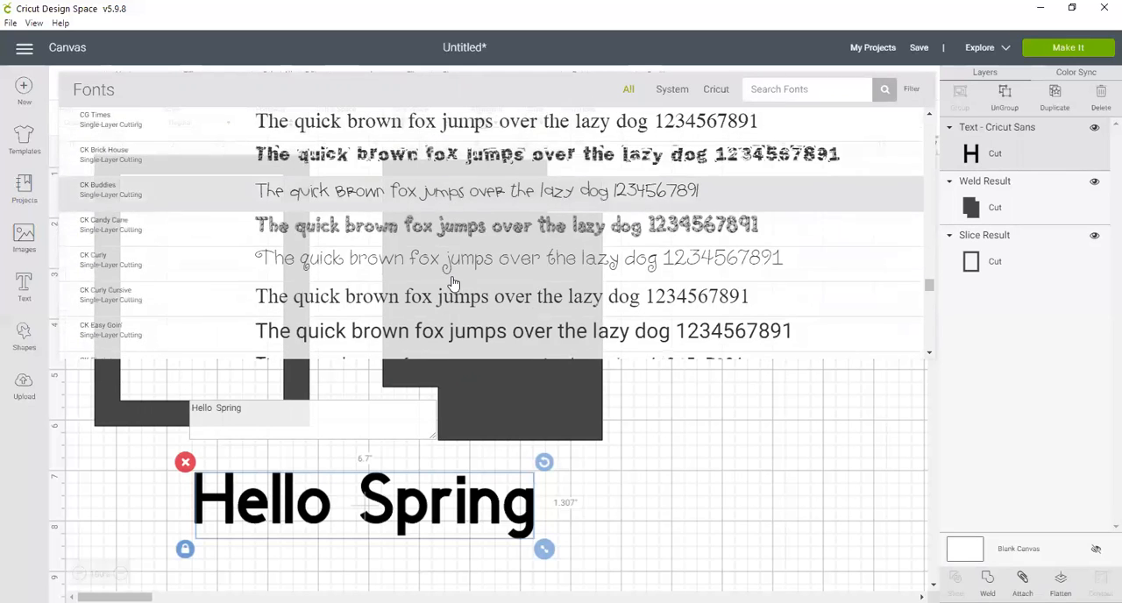
scroll(453, 284, up, 2)
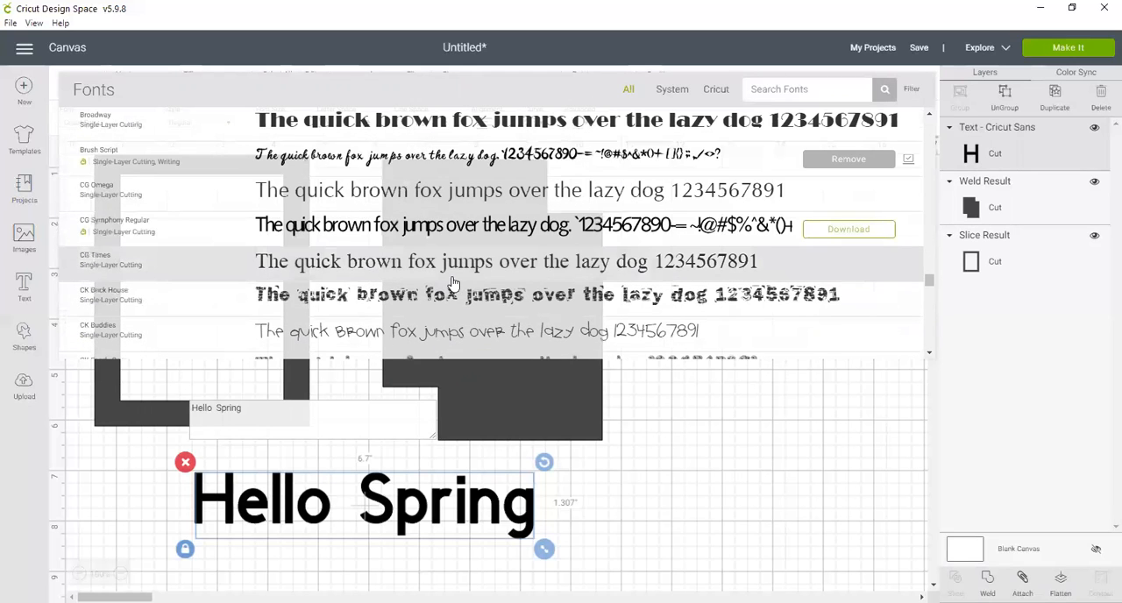
click(419, 158)
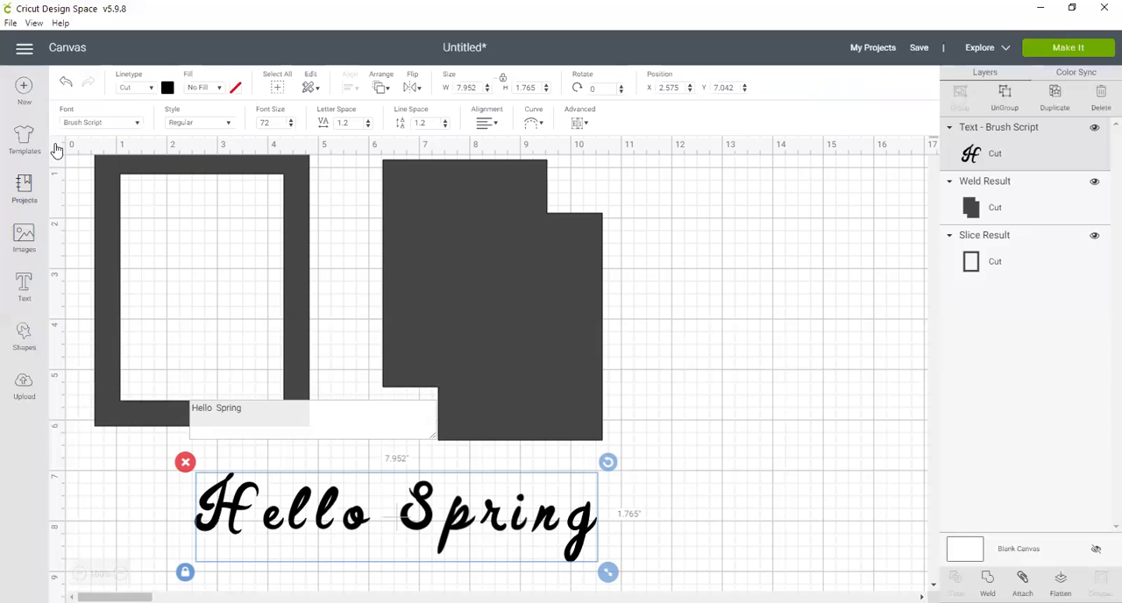
click(230, 123)
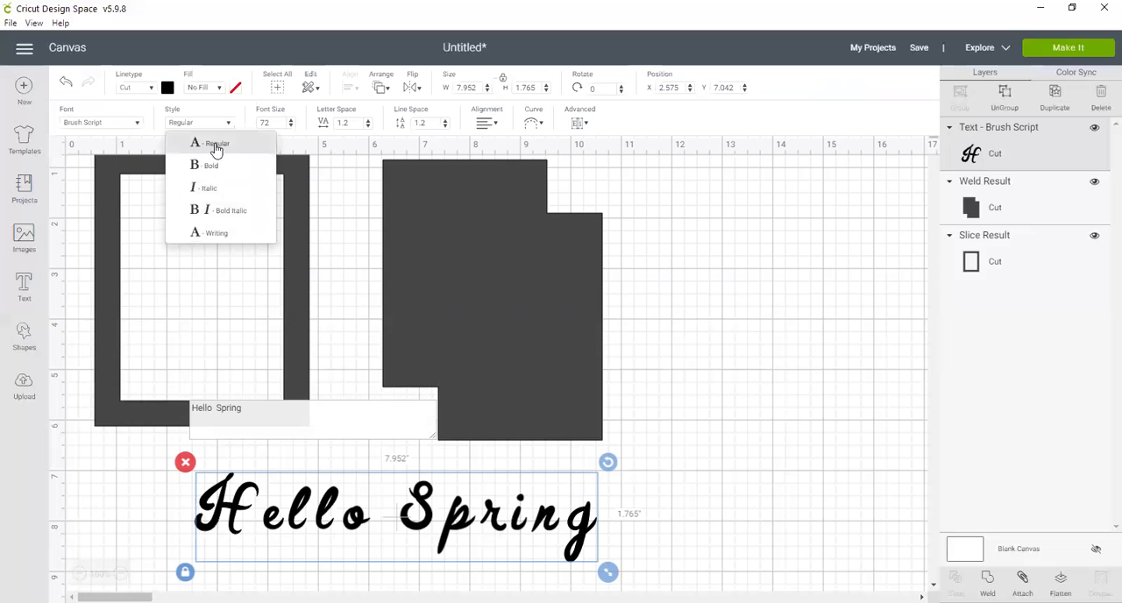
click(205, 123)
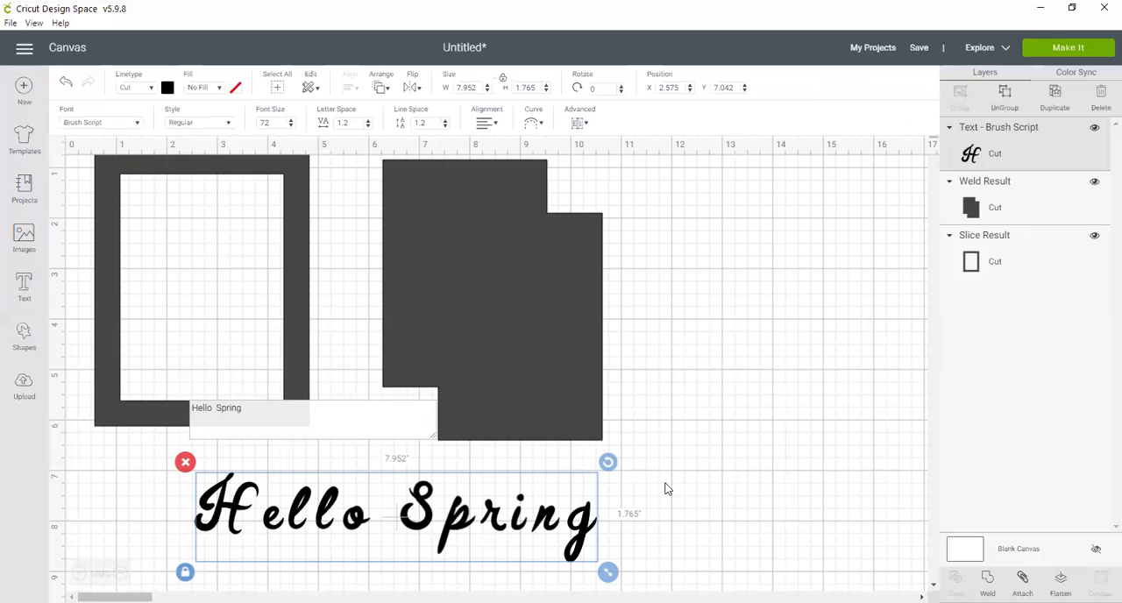
Step: Delete the welded shape and the rectangular frame, leaving only the text on the canvas
click(487, 382)
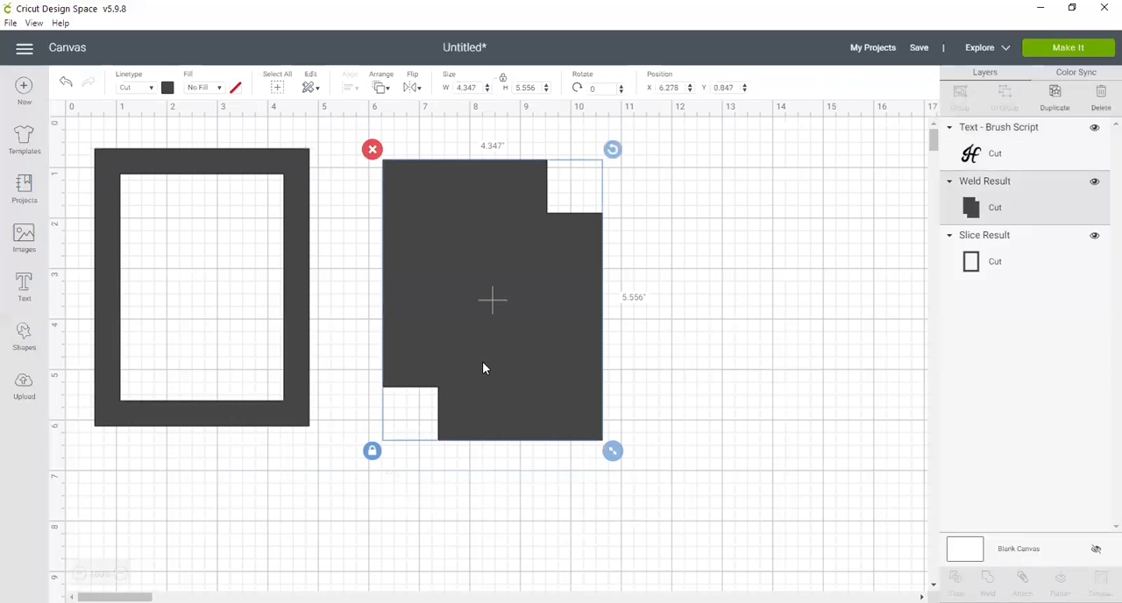
click(372, 149)
click(259, 172)
click(83, 139)
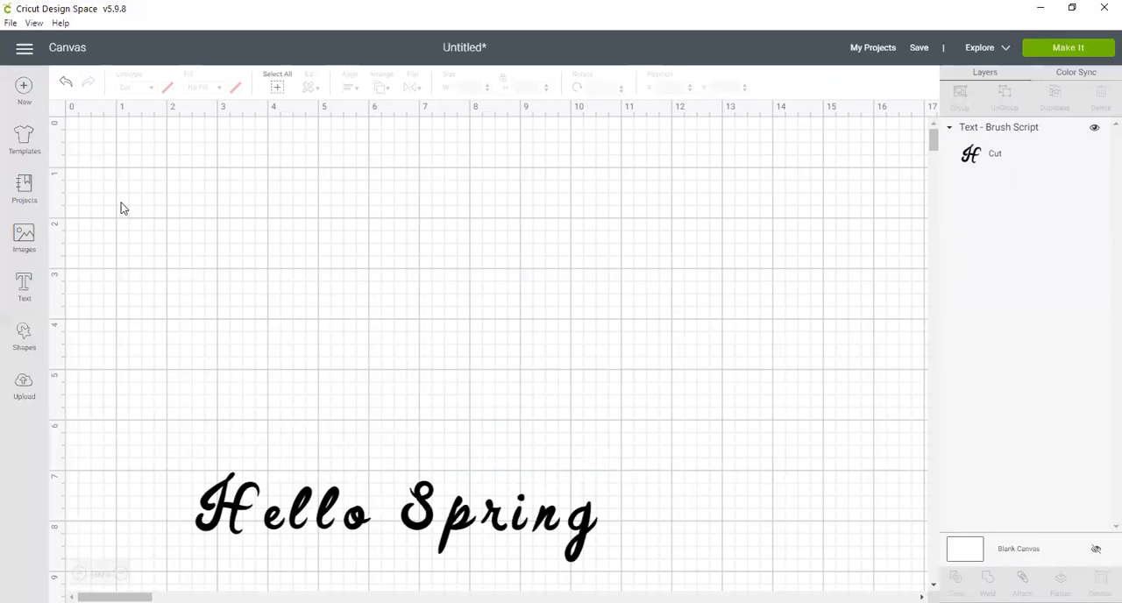
Step: Move the "Hello Spring" text to about X 0.56, Y 1.03 and enlarge it proportionally to about 13.56 by 3.01 inches
click(370, 519)
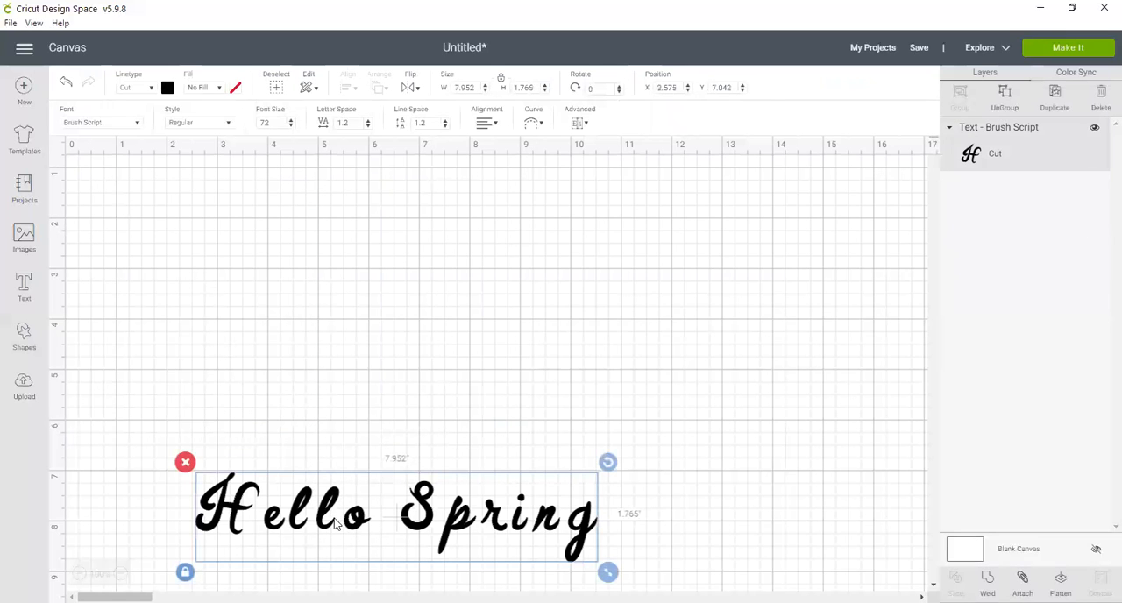
drag(327, 523, 280, 243)
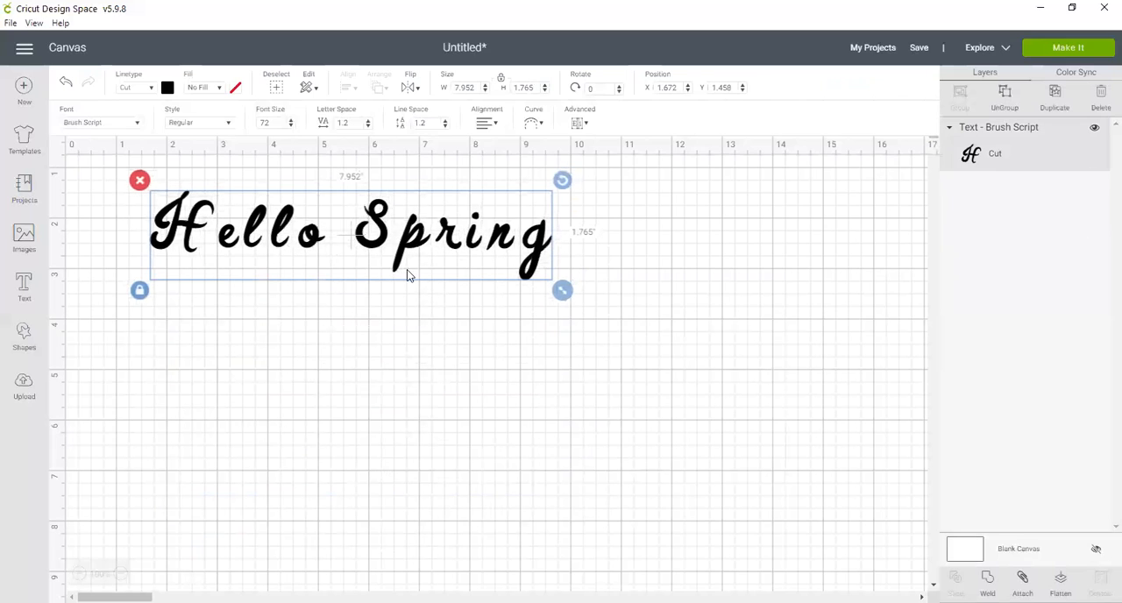
drag(566, 297, 601, 301)
drag(678, 369, 661, 353)
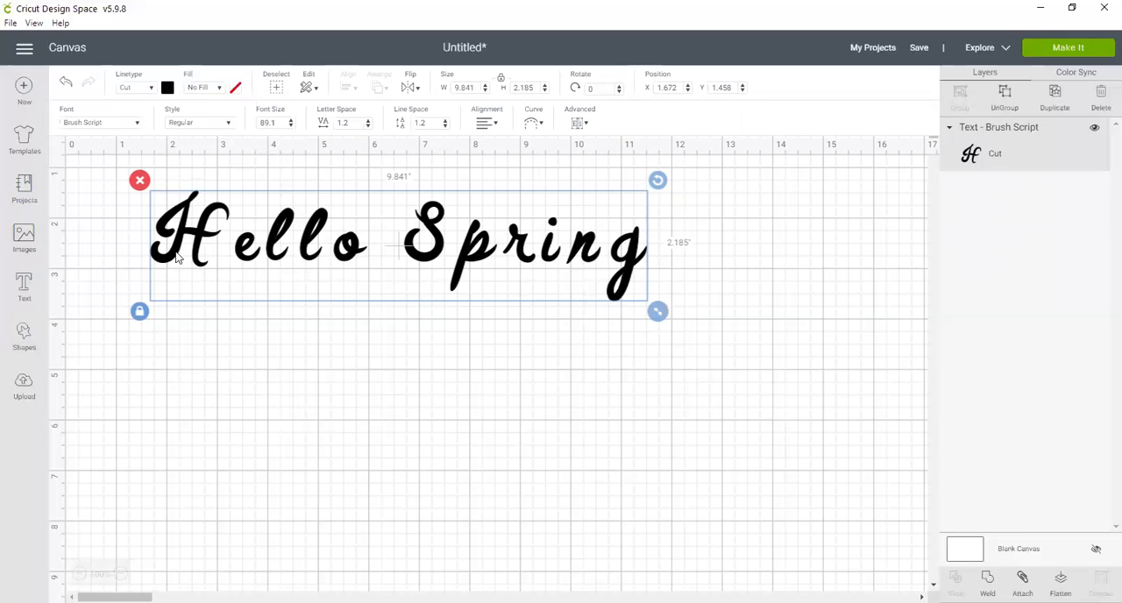
drag(659, 314, 789, 469)
drag(264, 261, 208, 249)
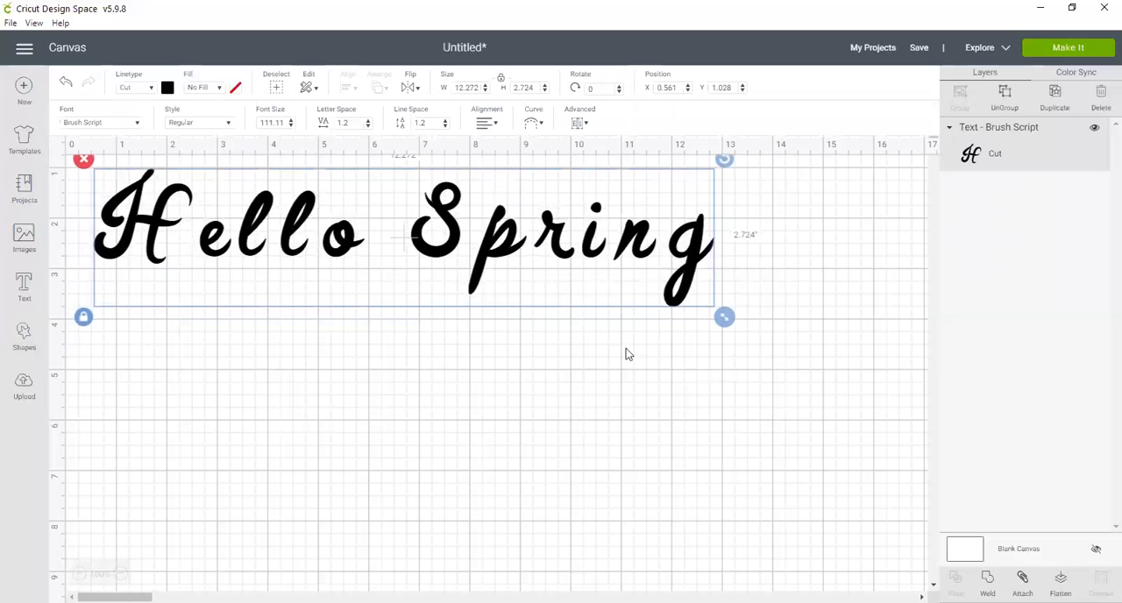
drag(725, 318, 787, 378)
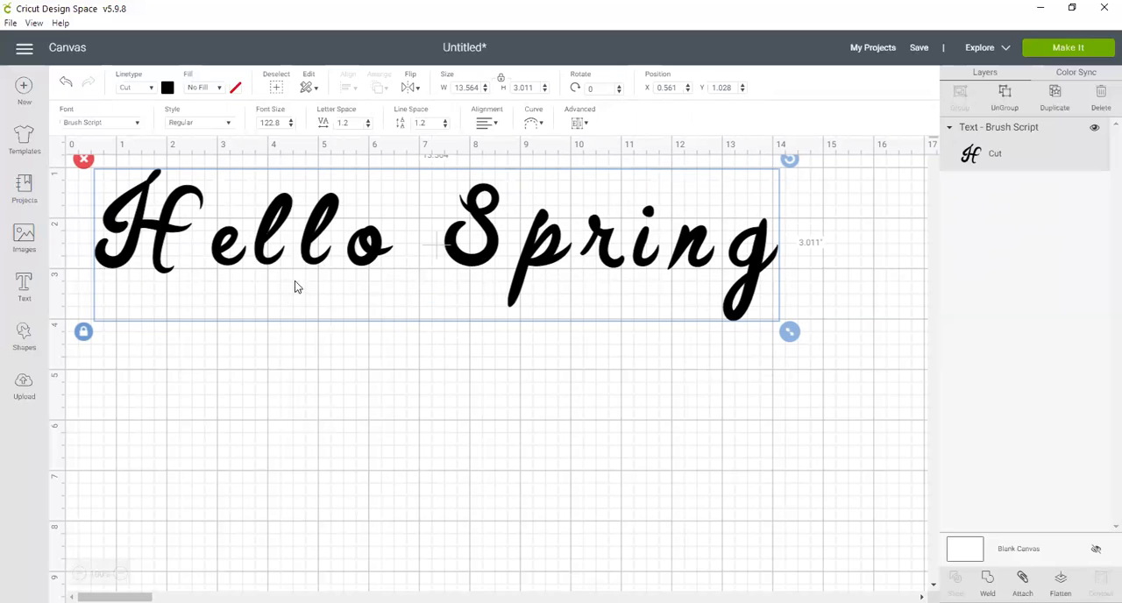
Step: Reduce the letter spacing of the "Hello Spring" text to -1.1 so the script letters join
click(368, 127)
click(368, 126)
click(368, 127)
click(368, 126)
click(368, 126)
click(368, 126)
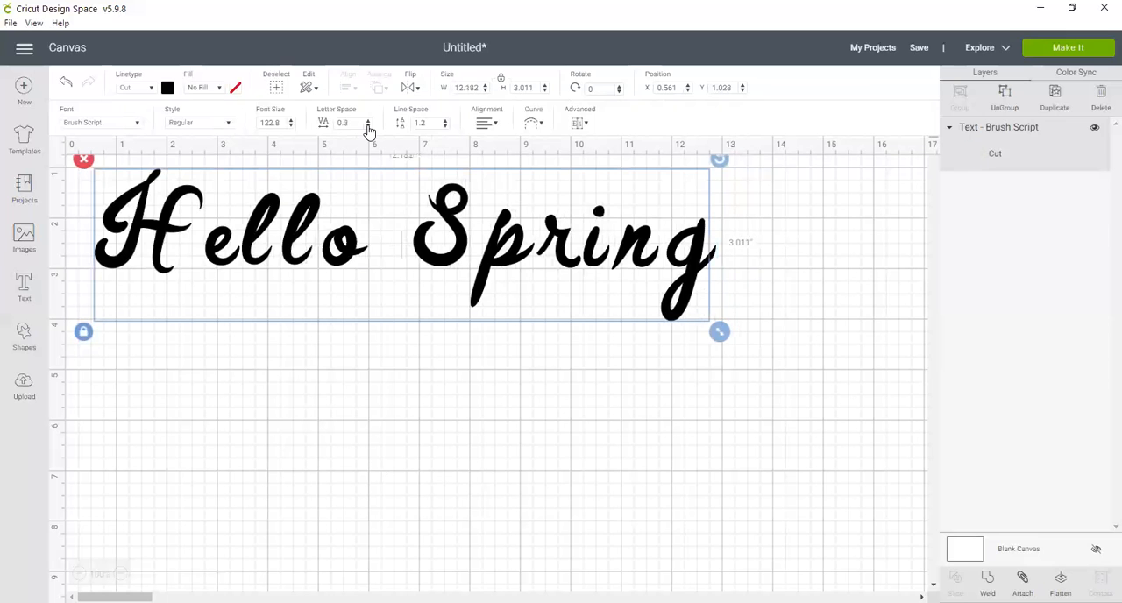
click(368, 126)
click(369, 127)
click(368, 127)
click(368, 127)
click(368, 126)
click(368, 127)
click(369, 126)
click(369, 126)
click(368, 126)
click(368, 127)
click(368, 126)
click(368, 126)
click(368, 127)
click(368, 126)
click(368, 126)
click(368, 126)
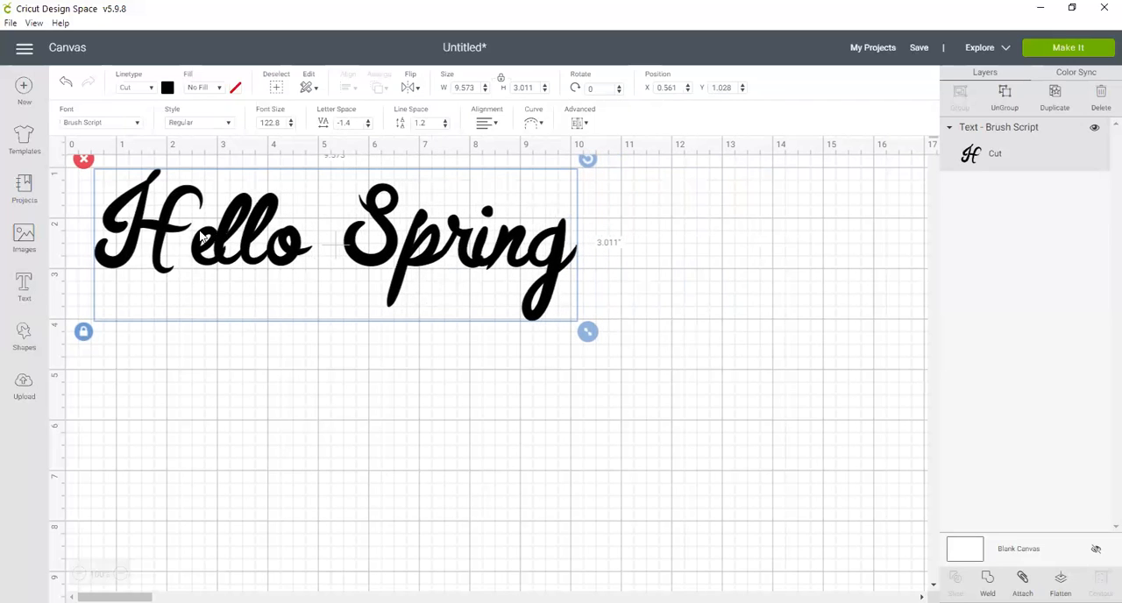
click(368, 121)
click(368, 121)
click(369, 121)
click(368, 121)
click(368, 121)
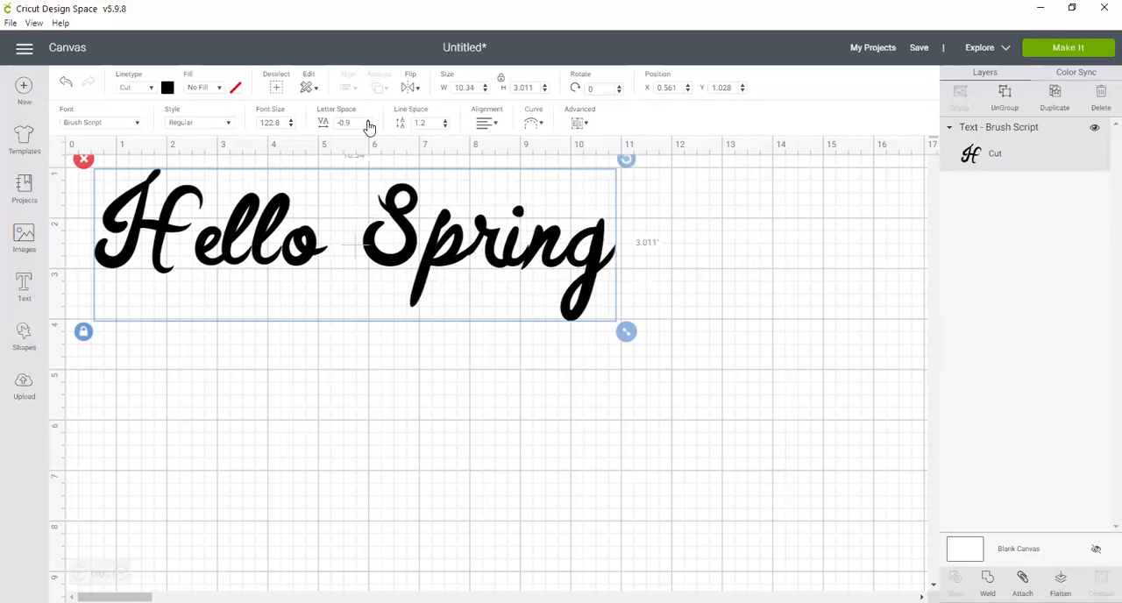
click(368, 121)
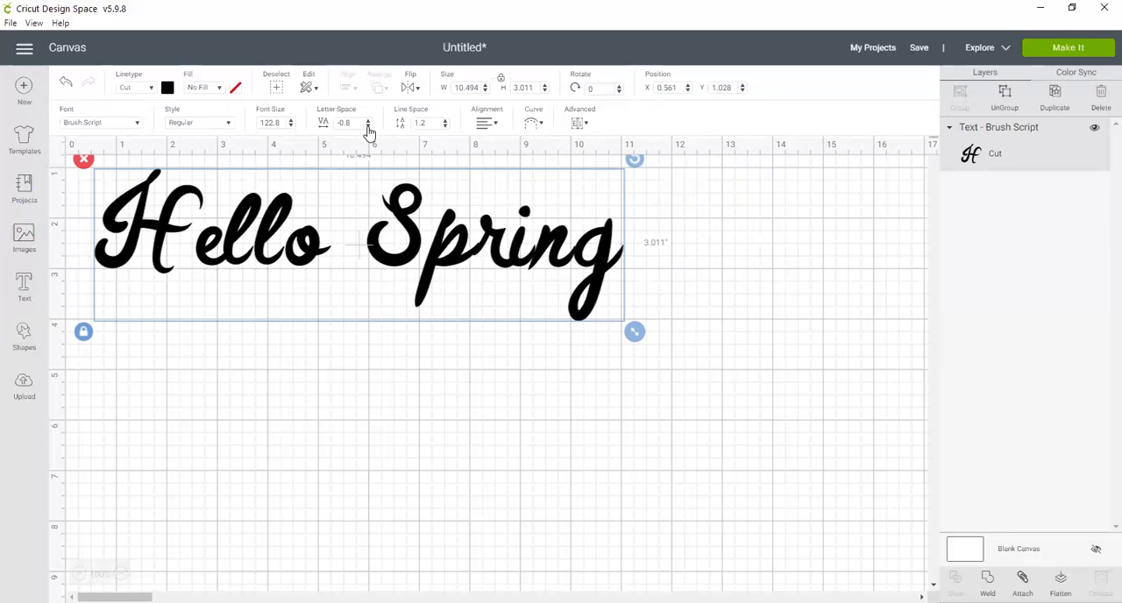
click(369, 127)
click(369, 126)
click(369, 126)
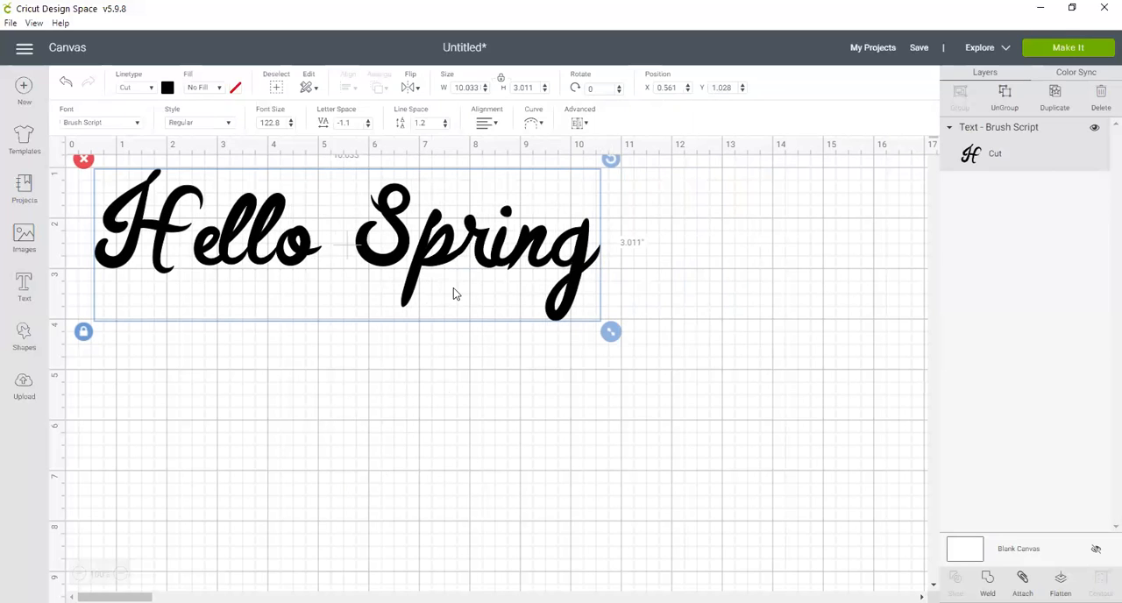
Step: Ungroup the text into separate letters and shift the letters after the H in "Hello" closer together so they connect
click(1006, 97)
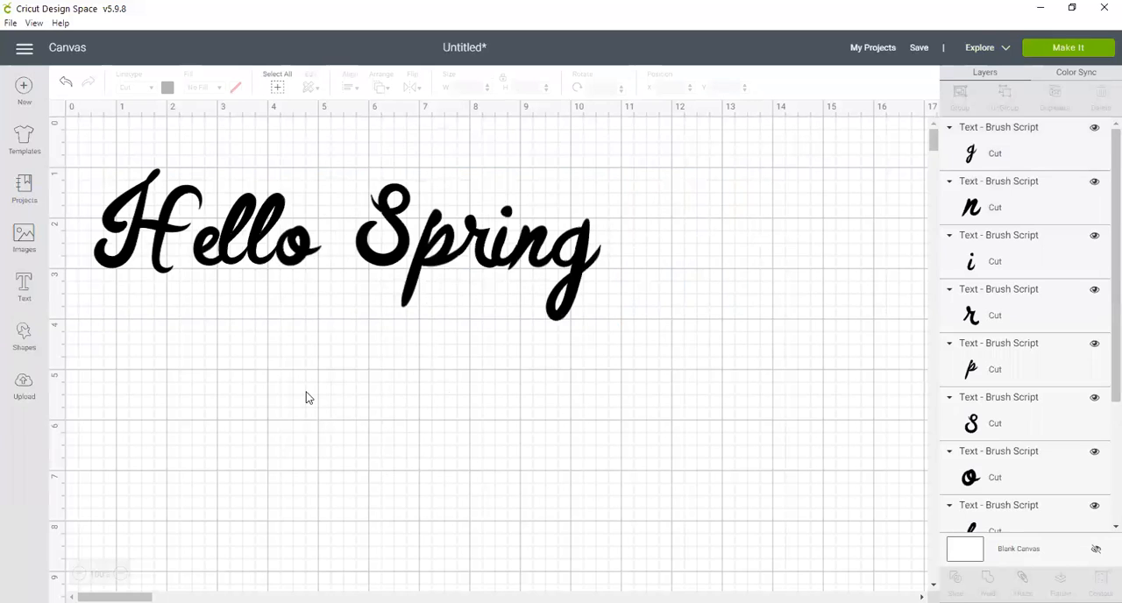
click(201, 259)
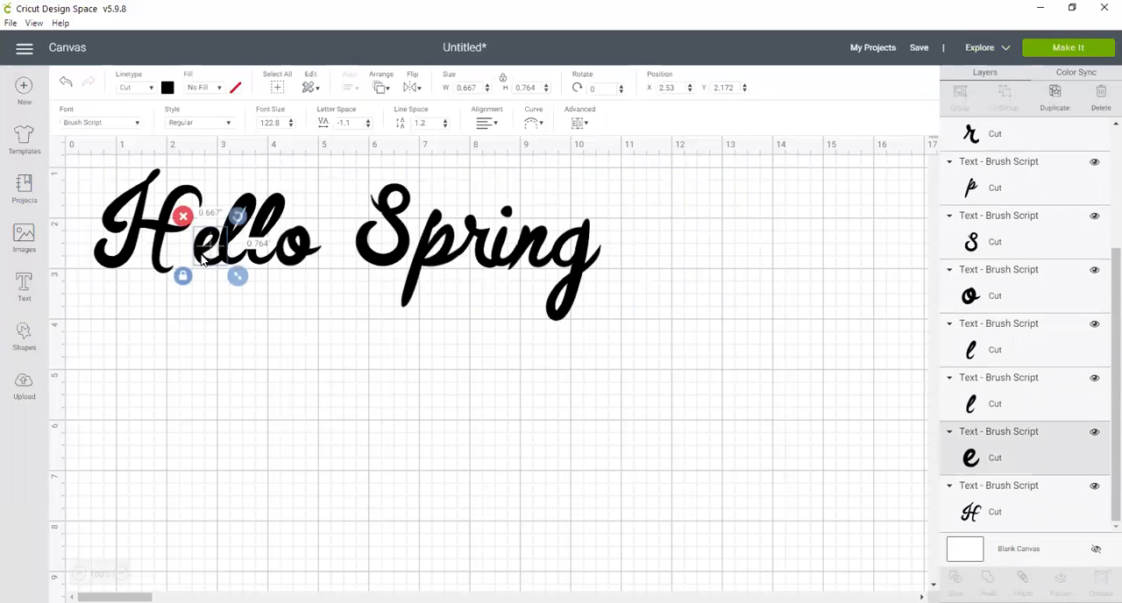
mouse_move(202, 259)
mouse_down()
mouse_move(175, 255)
mouse_move(218, 250)
mouse_up()
click(230, 268)
drag(253, 255, 283, 263)
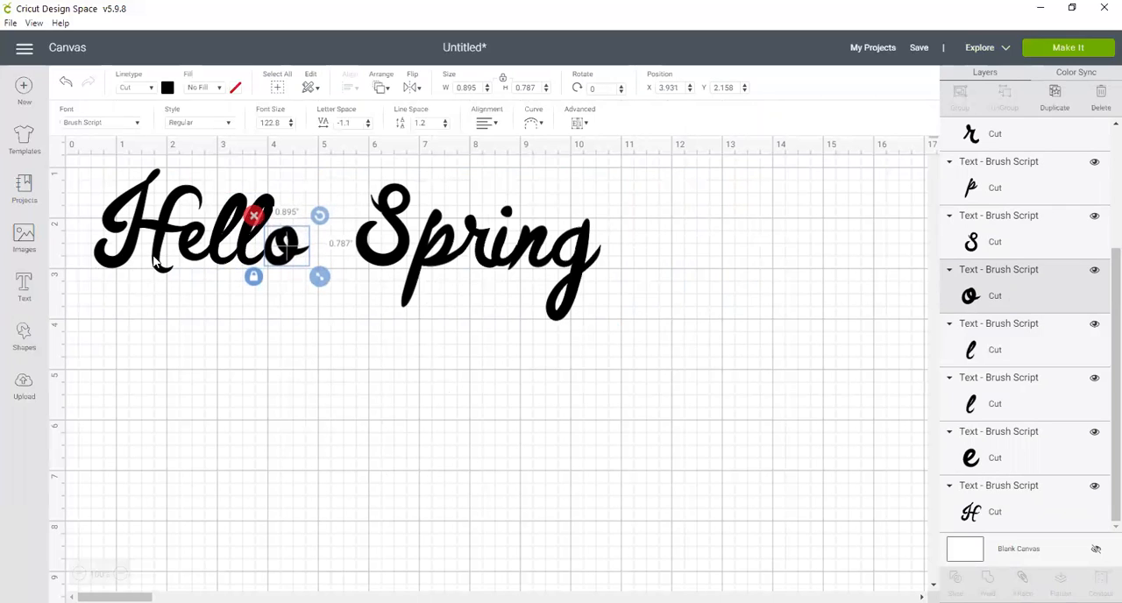
Step: Group the five letters of "Hello" into one object
click(260, 301)
drag(86, 151, 326, 301)
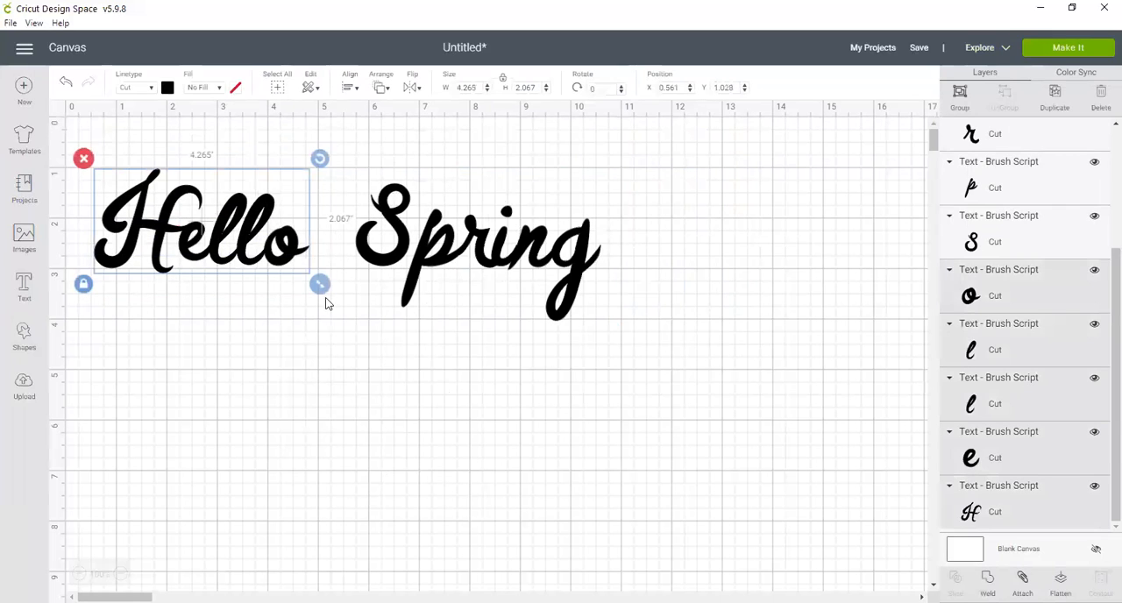
click(960, 93)
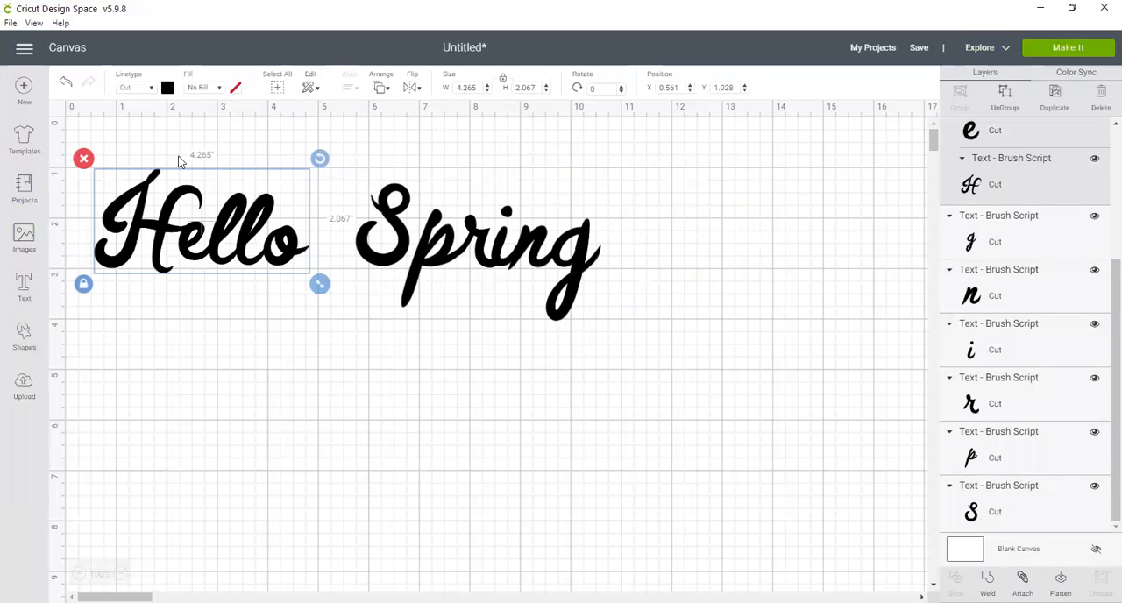
Step: Nudge the "Hello" group to about X 0.51, Y 1.06 and move the S of "Spring" closer to the p so they overlap
mouse_move(202, 237)
mouse_down()
mouse_move(220, 389)
mouse_move(198, 237)
mouse_up()
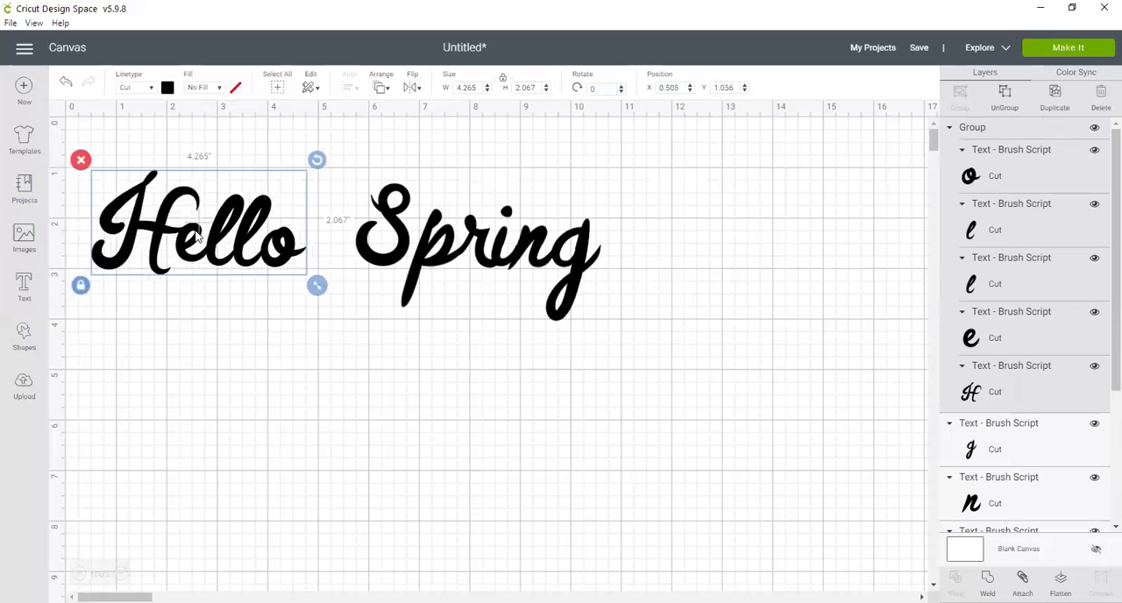
click(418, 259)
click(376, 260)
drag(376, 260, 387, 257)
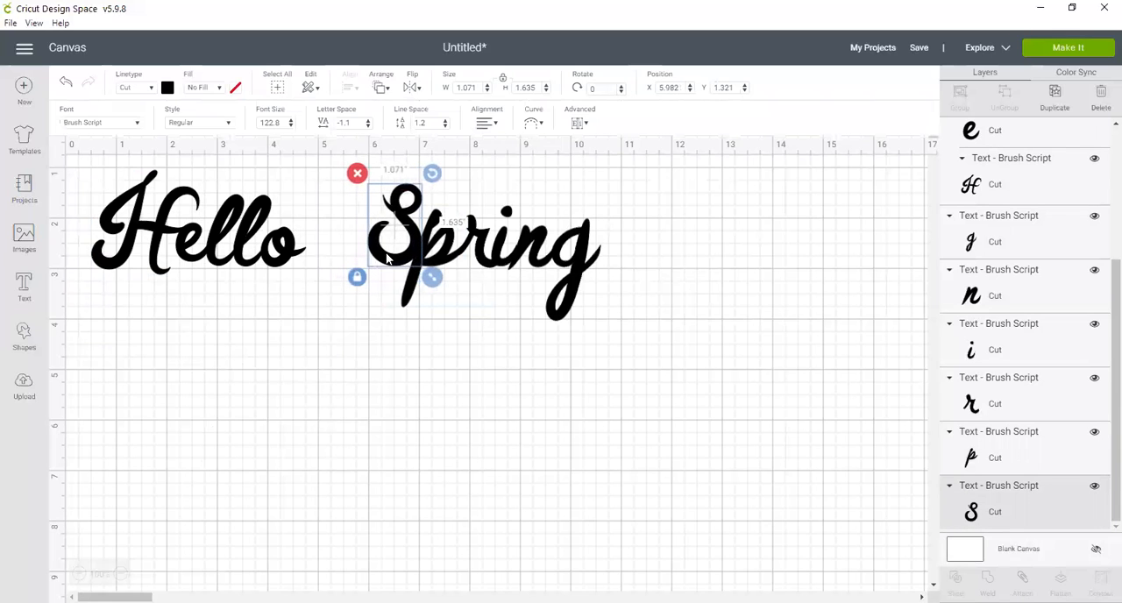
Step: Nudge the i and n of "Spring" into place so the two letters connect with their neighbours
click(536, 247)
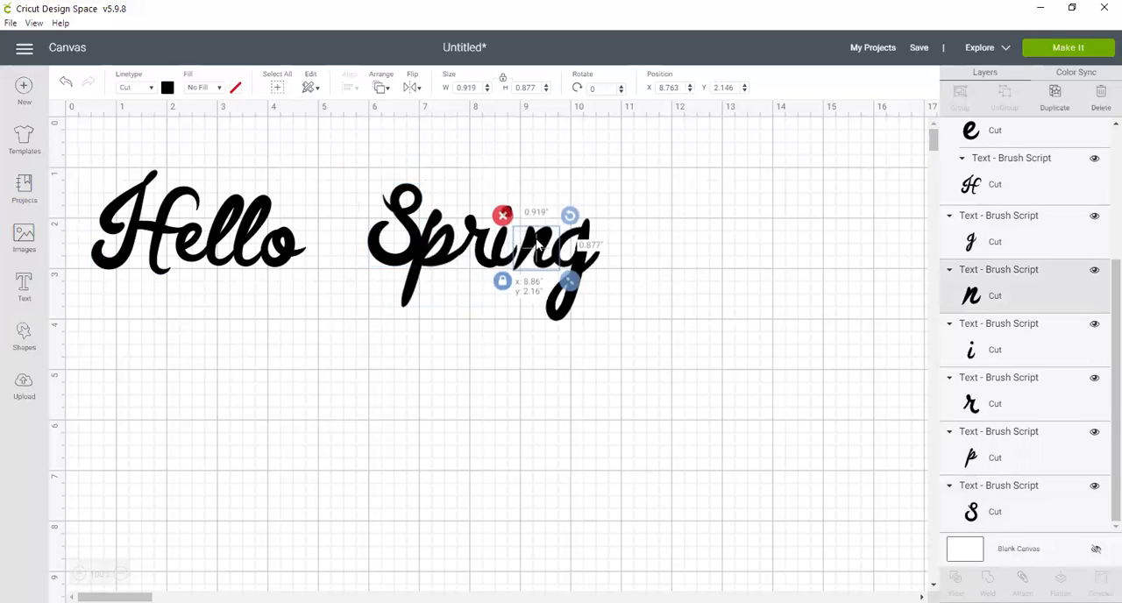
click(498, 250)
drag(499, 250, 501, 250)
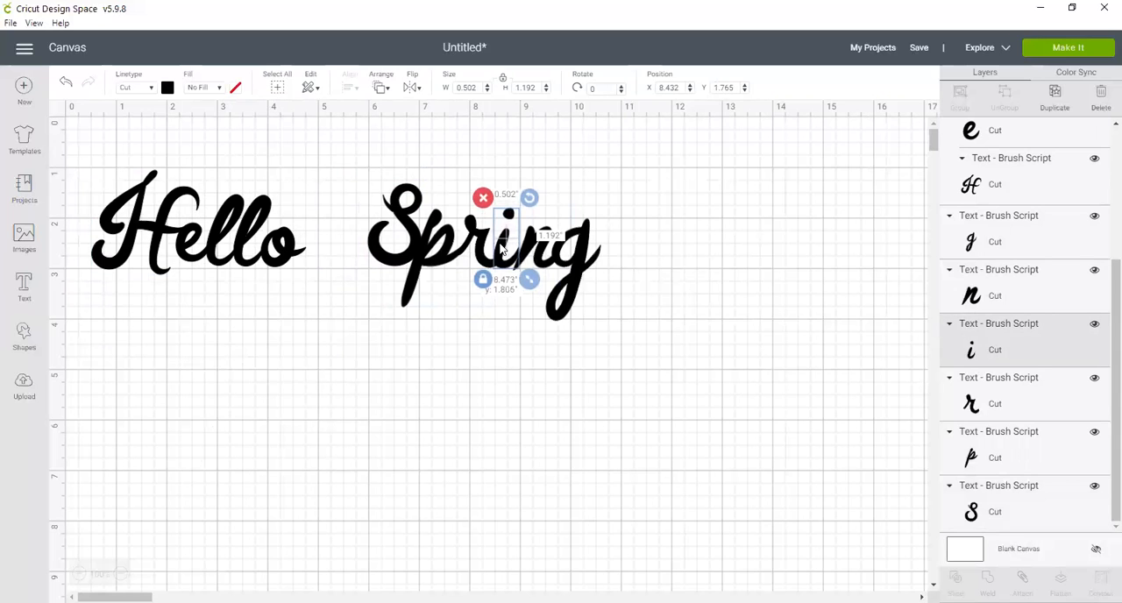
click(529, 248)
drag(524, 248, 530, 246)
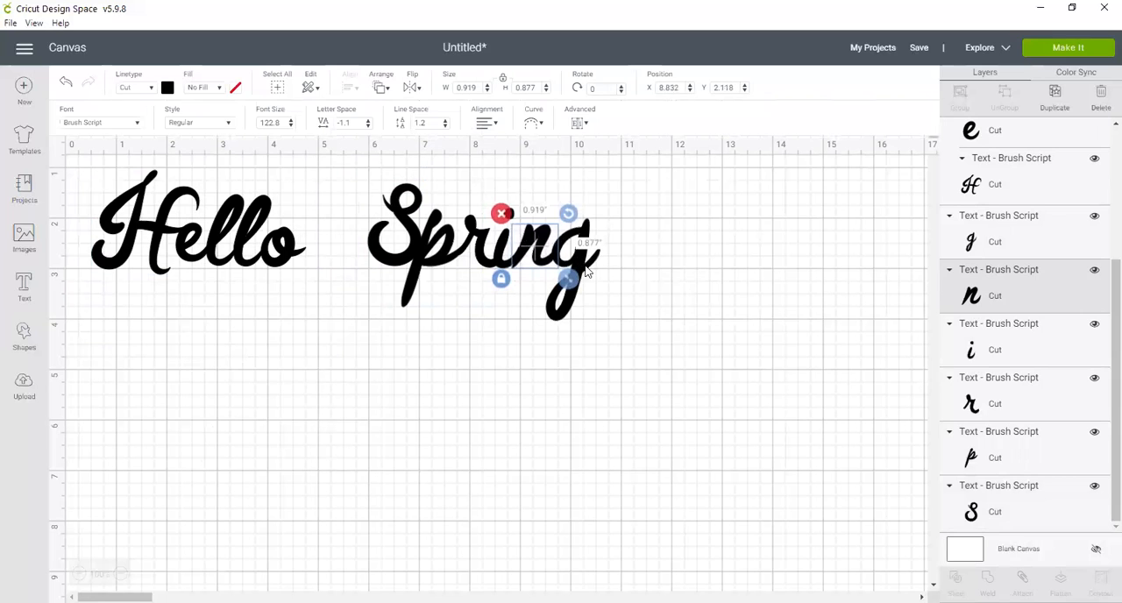
click(531, 360)
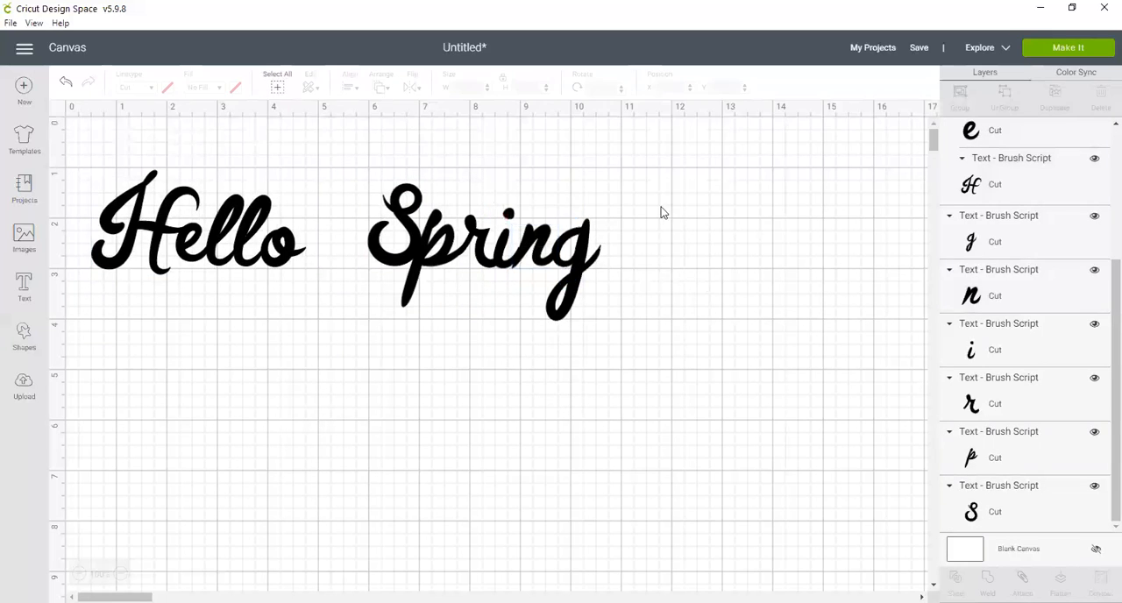
click(531, 249)
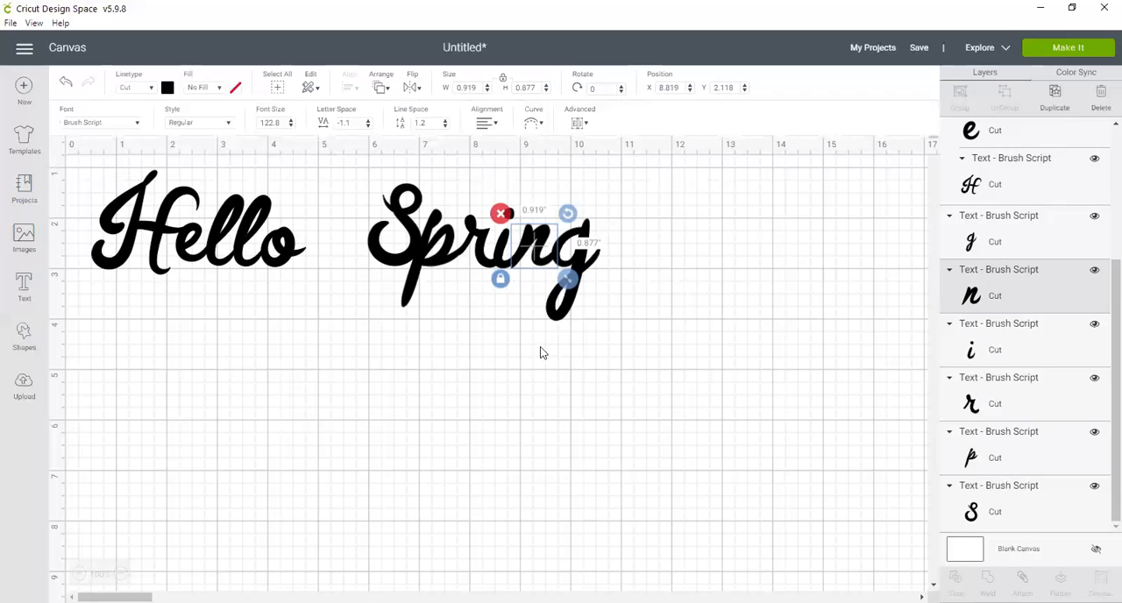
click(571, 373)
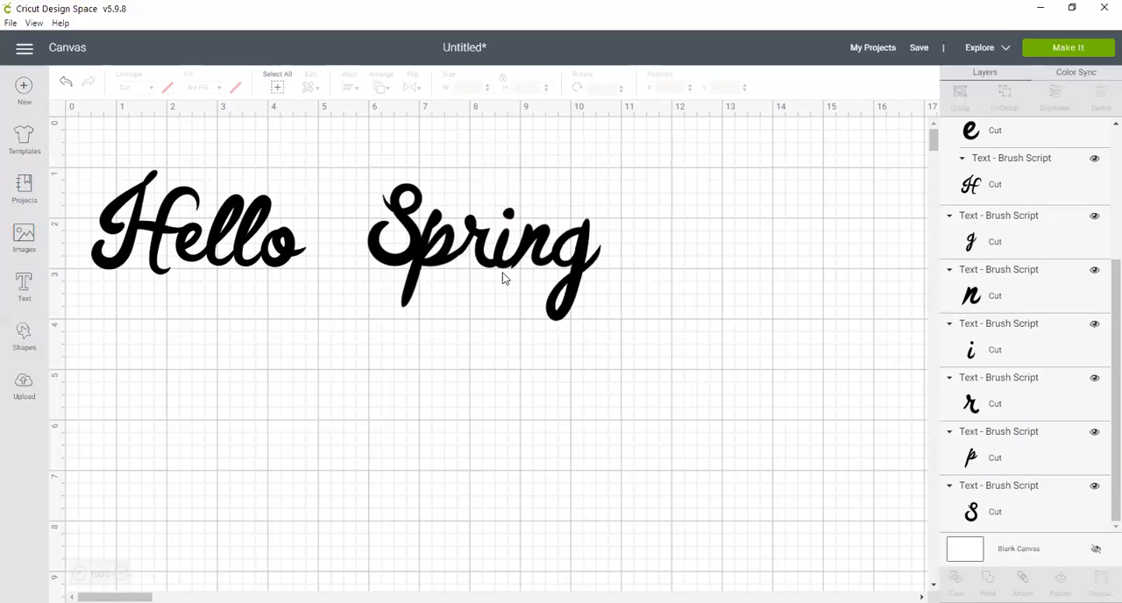
Step: Group and weld the six letters of "Spring" into one shape, and weld the "Hello" group into another
drag(350, 161, 637, 372)
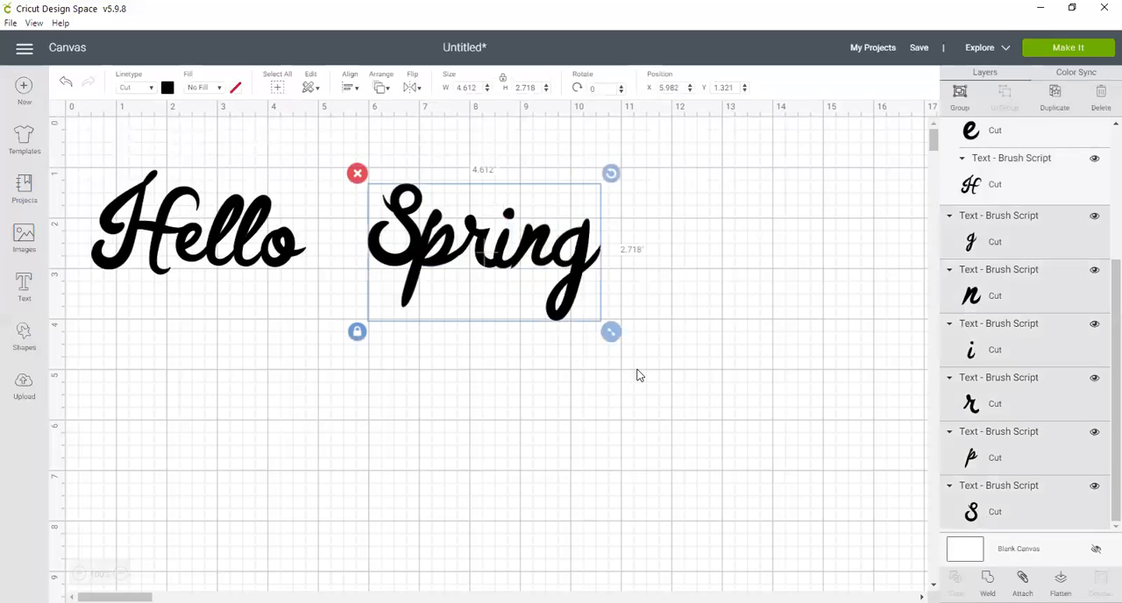
click(960, 98)
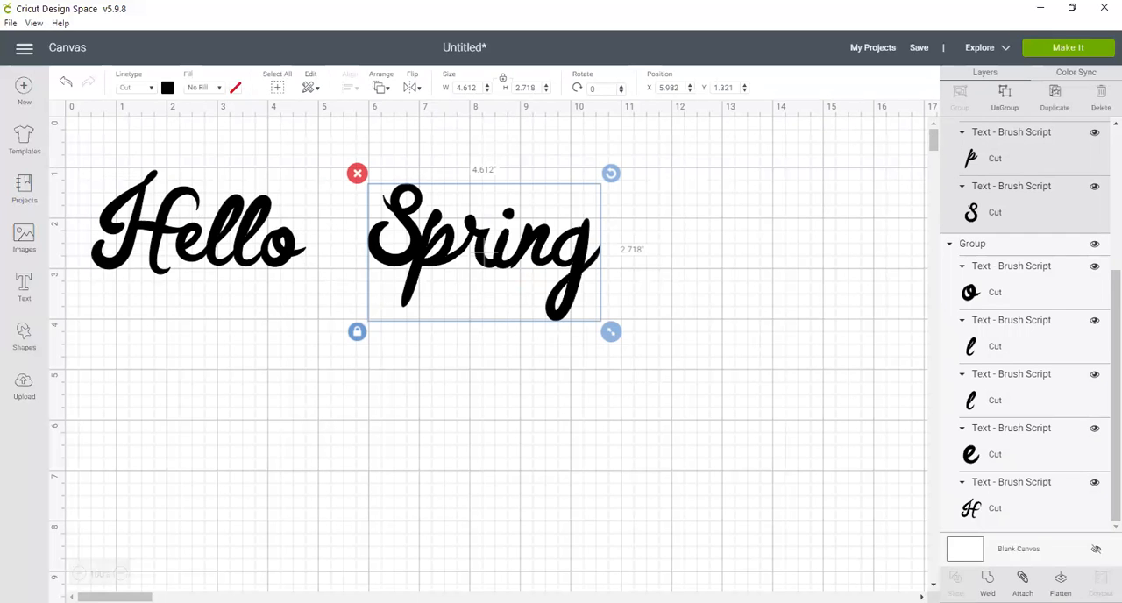
click(988, 583)
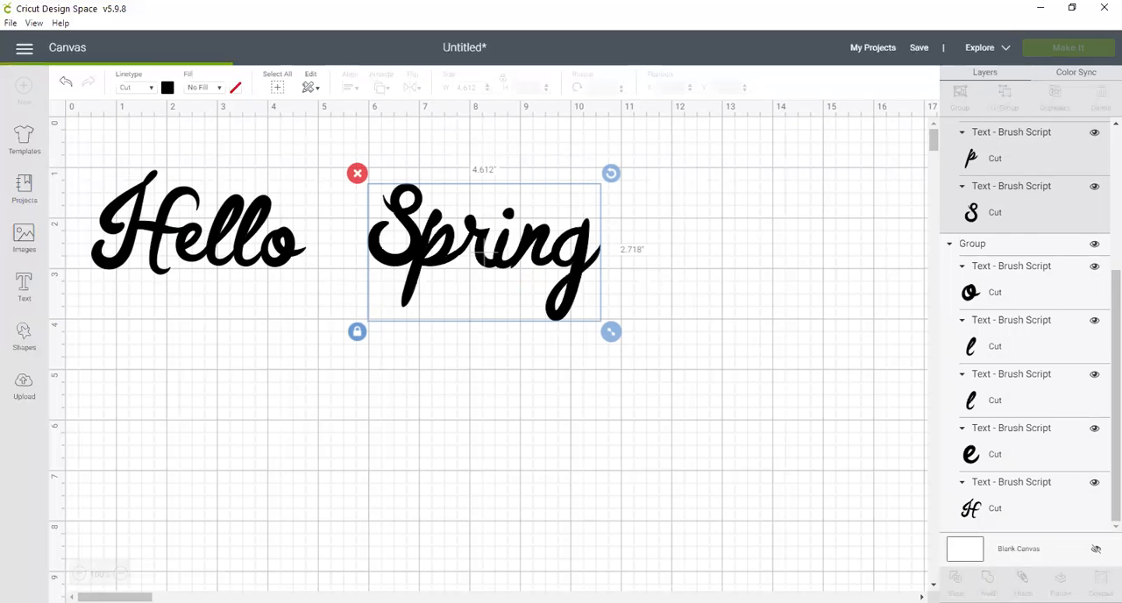
click(515, 268)
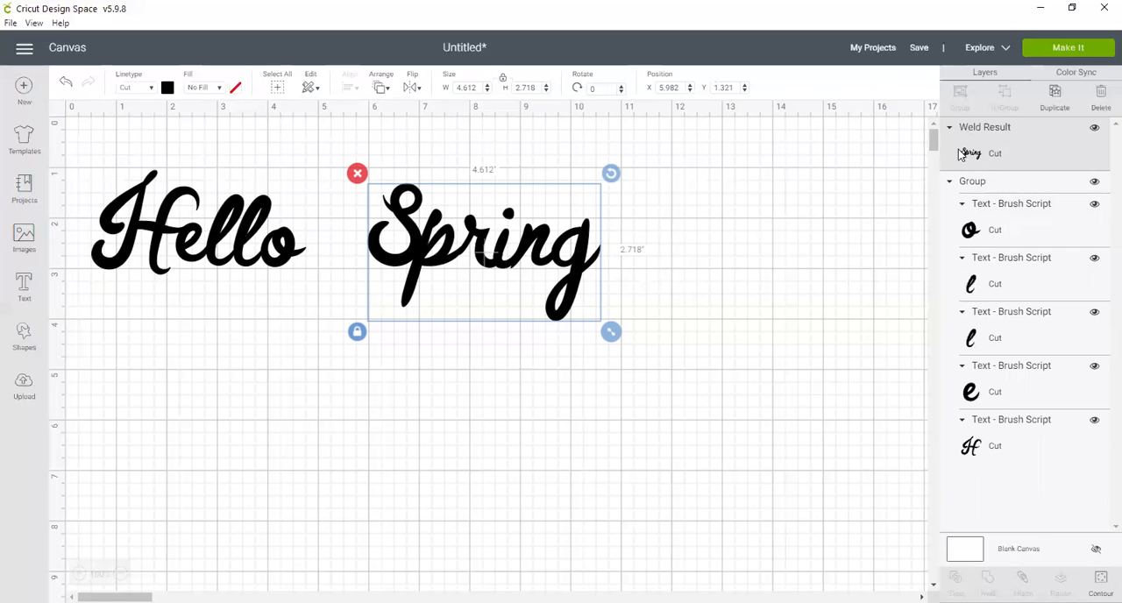
mouse_move(86, 161)
mouse_down()
mouse_move(155, 188)
mouse_move(324, 309)
mouse_up()
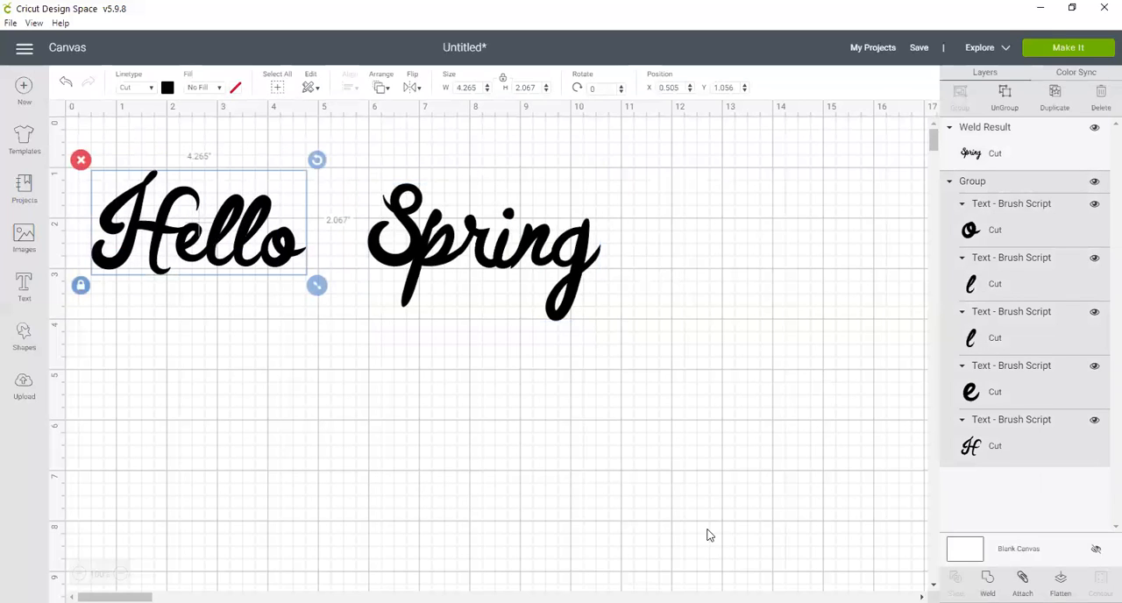
click(988, 583)
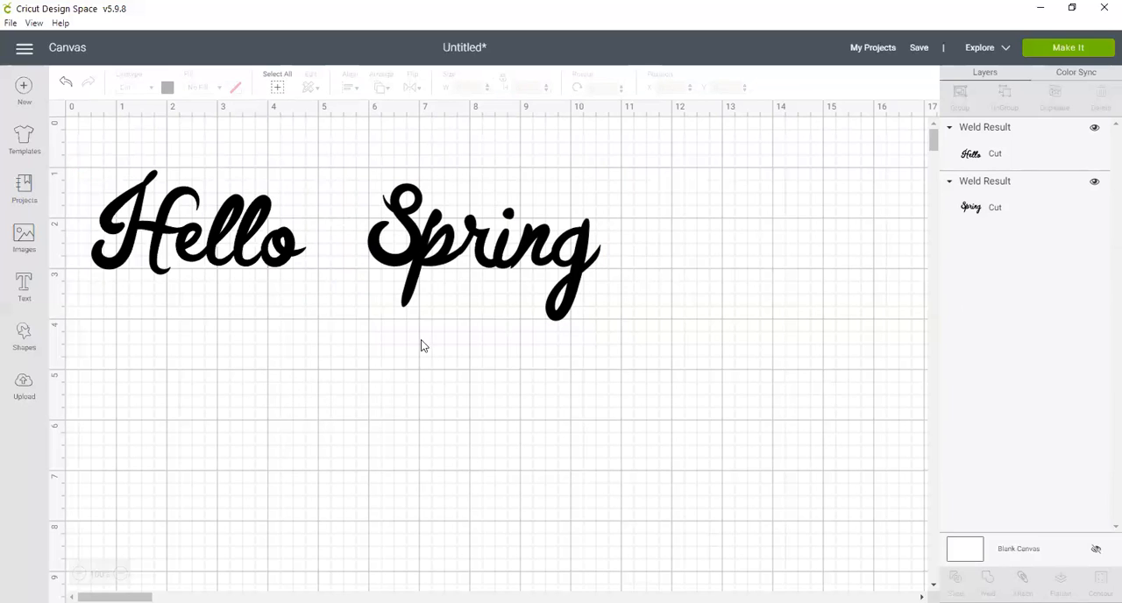
Step: Insert a triangle shape for trimming the stray tip between the i and n of "Spring"
click(436, 264)
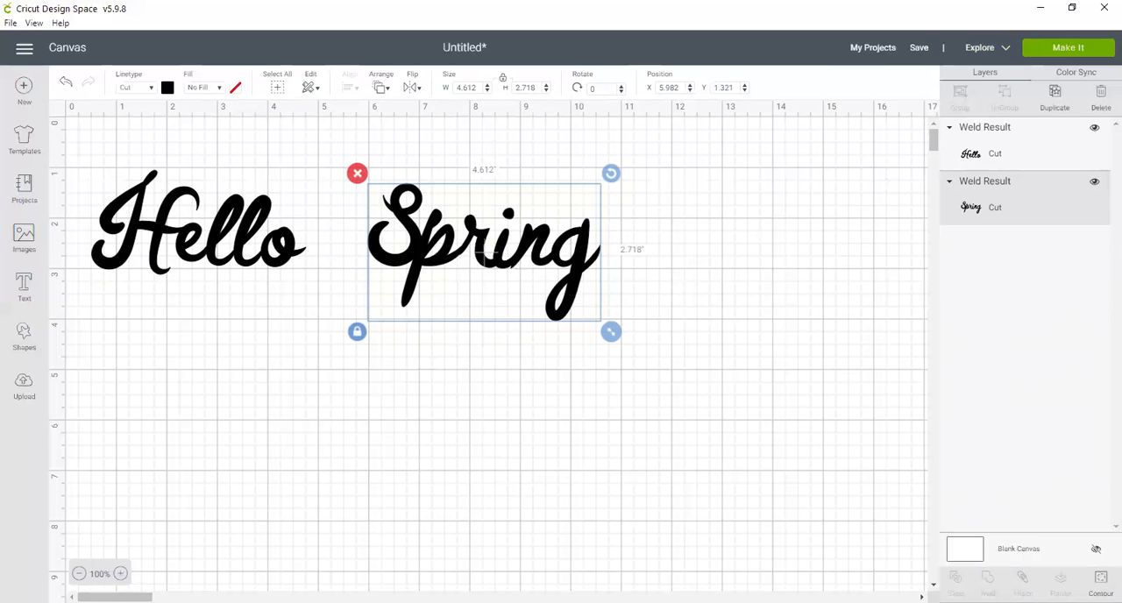
click(120, 573)
click(120, 573)
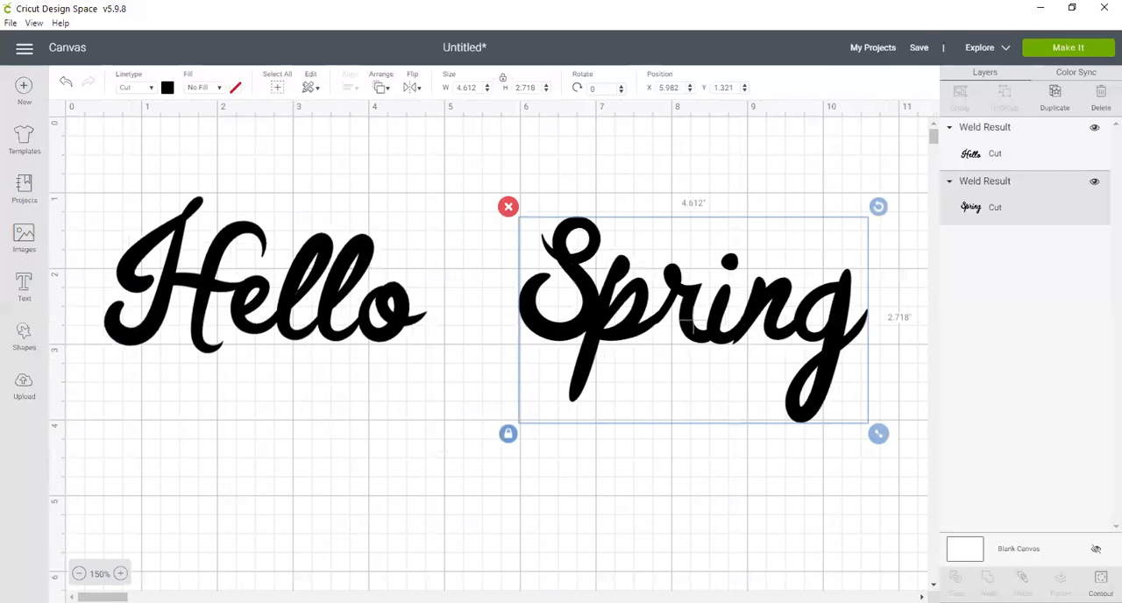
click(121, 574)
click(120, 573)
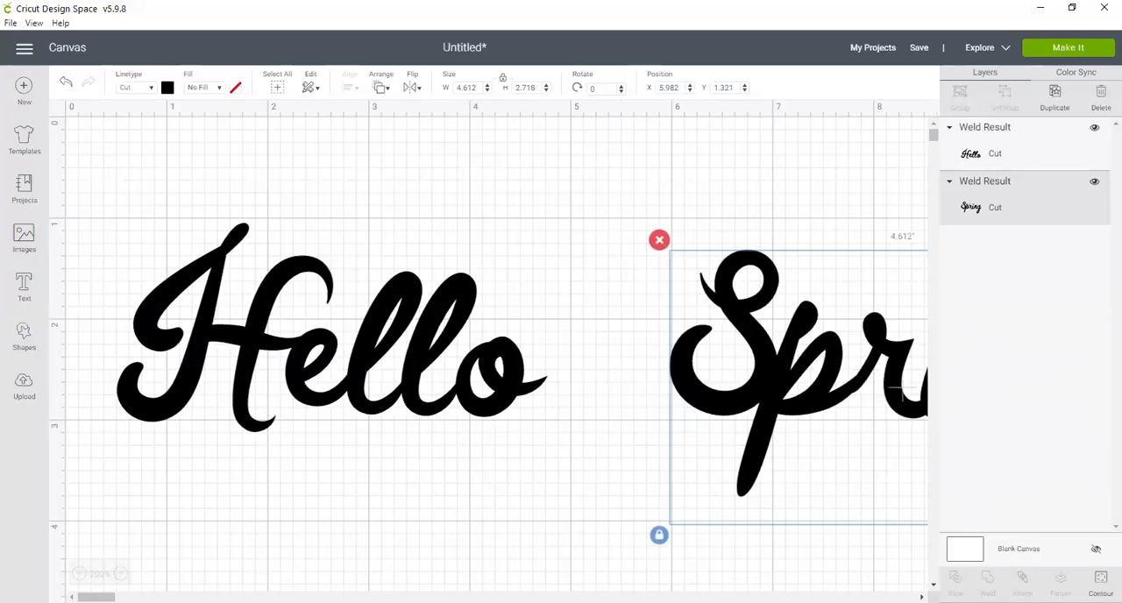
mouse_move(96, 597)
mouse_down()
mouse_move(154, 597)
mouse_move(113, 598)
mouse_up()
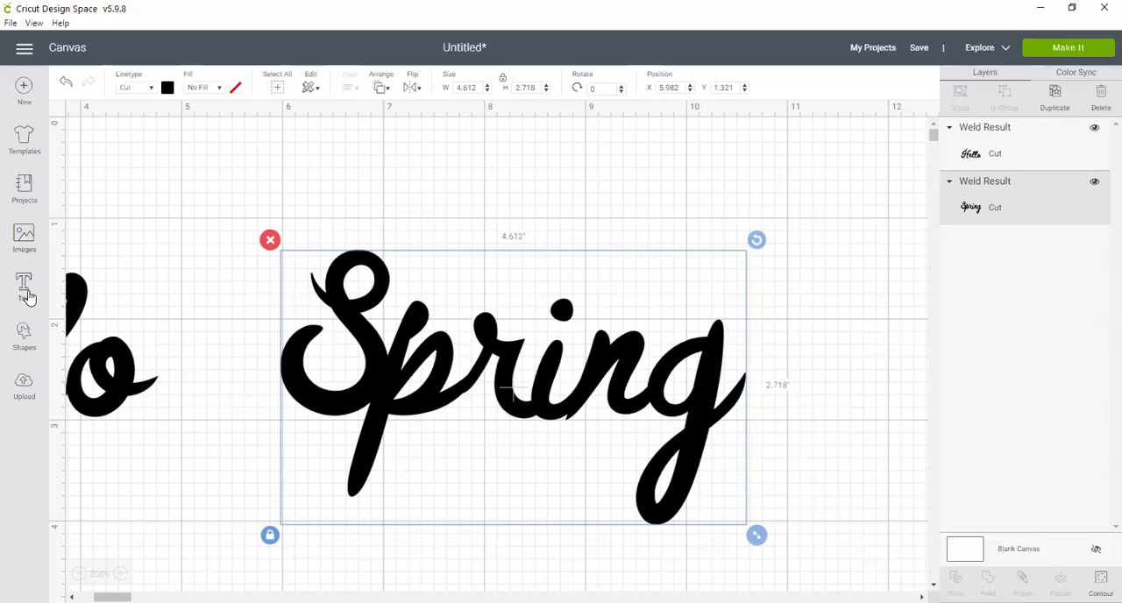
click(21, 341)
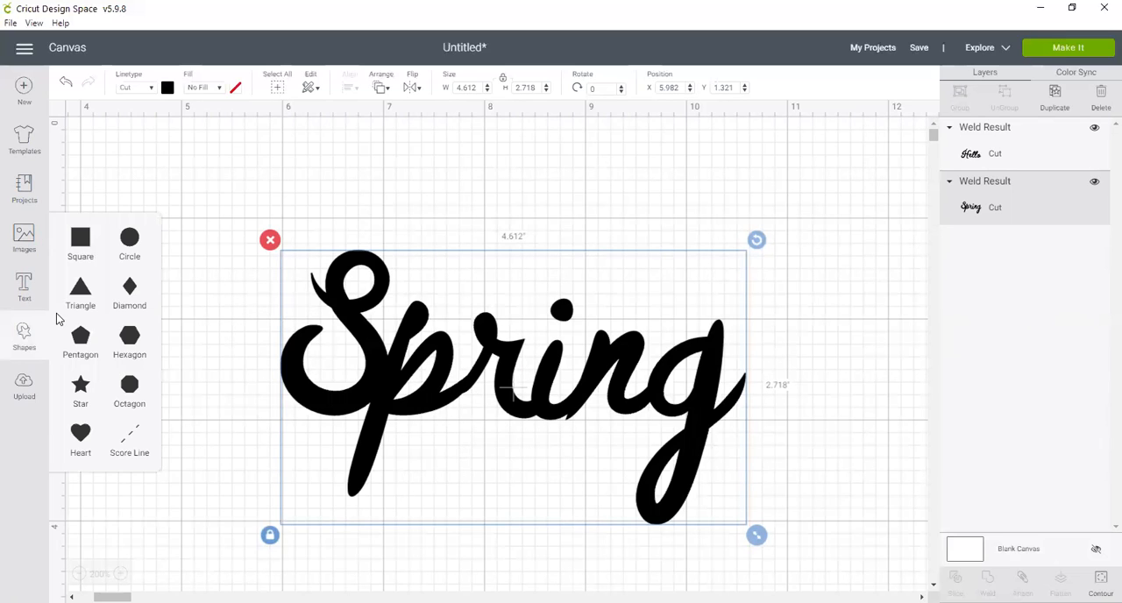
click(79, 293)
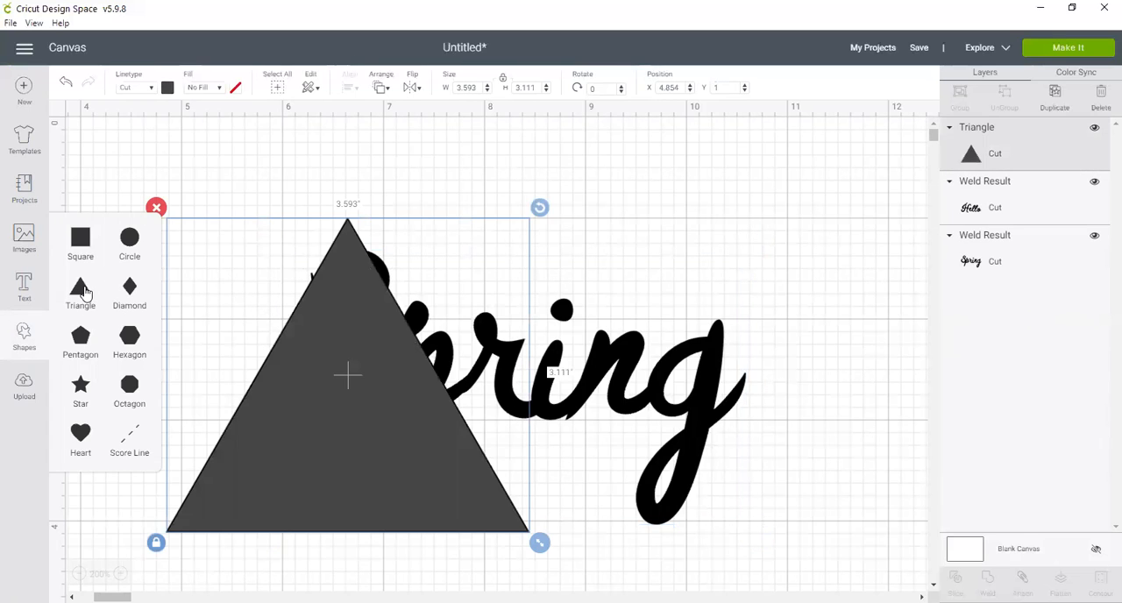
click(417, 232)
click(351, 347)
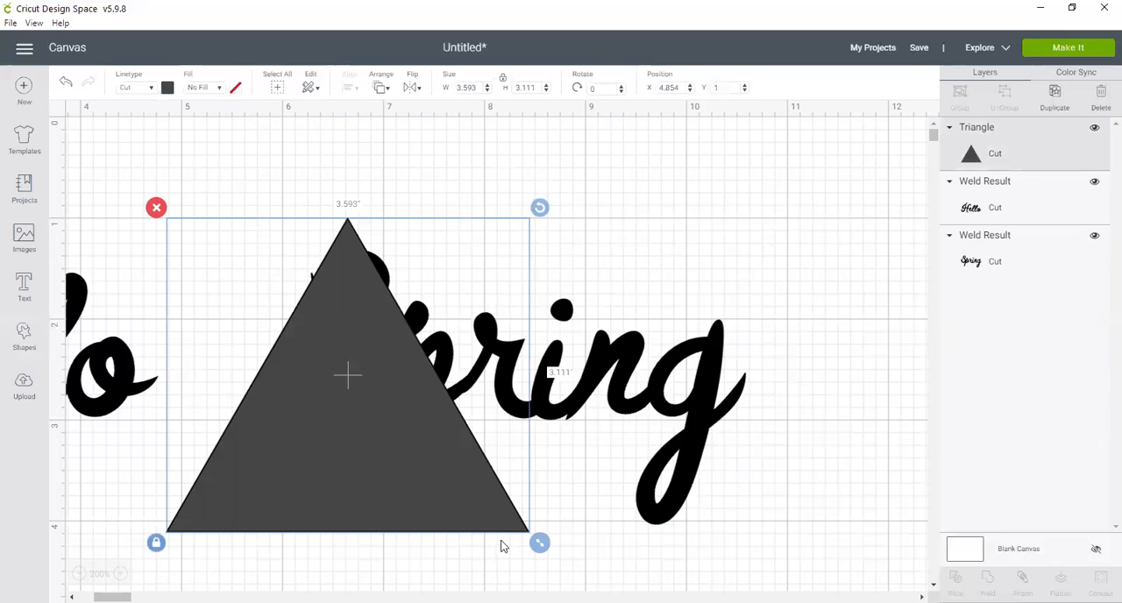
Step: Shrink the triangle to about 0.67 by 0.58 inches, rotate it about 27 degrees and place it over the stray tip below the n
drag(538, 546, 248, 298)
drag(207, 244, 552, 497)
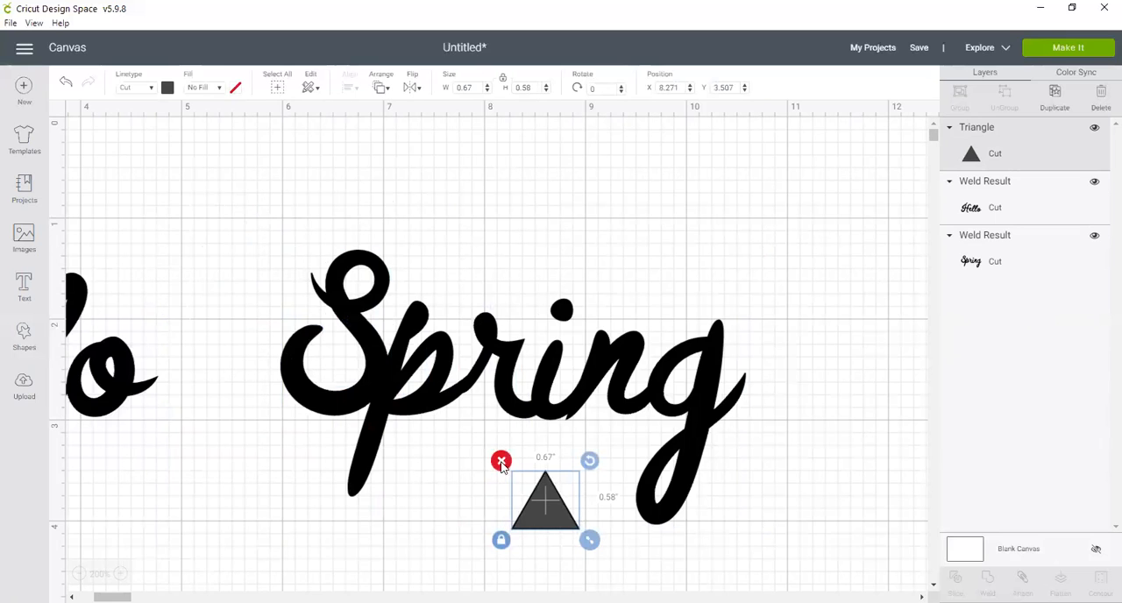
drag(589, 460, 613, 485)
drag(541, 508, 575, 435)
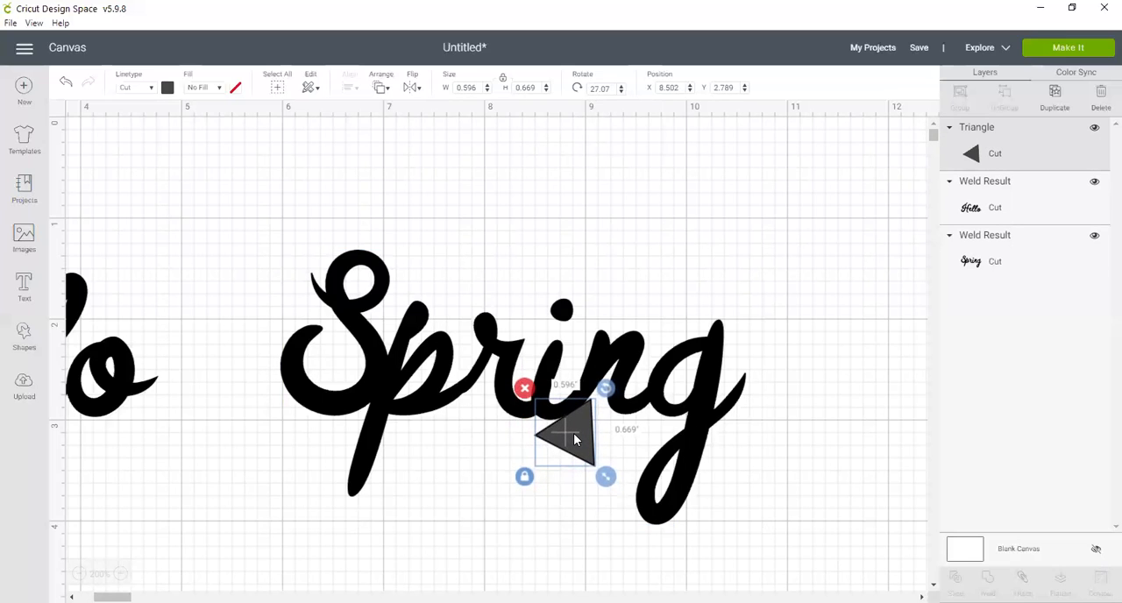
Step: Slice "Spring" with the triangle and pull the triangle, the two slivers and the word apart
shift+click(377, 368)
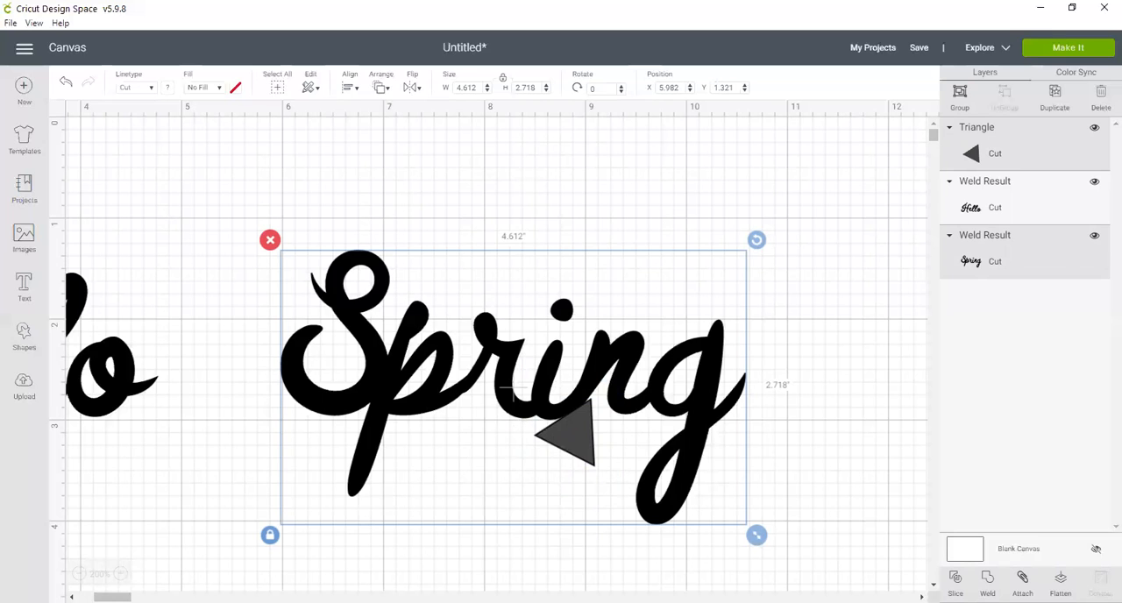
click(956, 584)
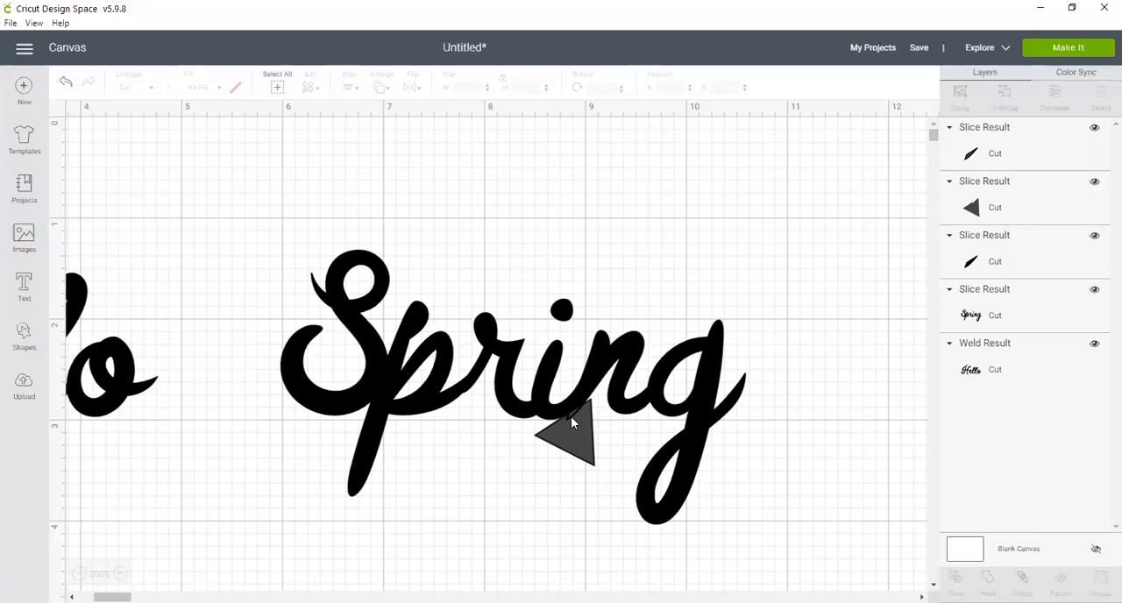
drag(576, 431, 499, 495)
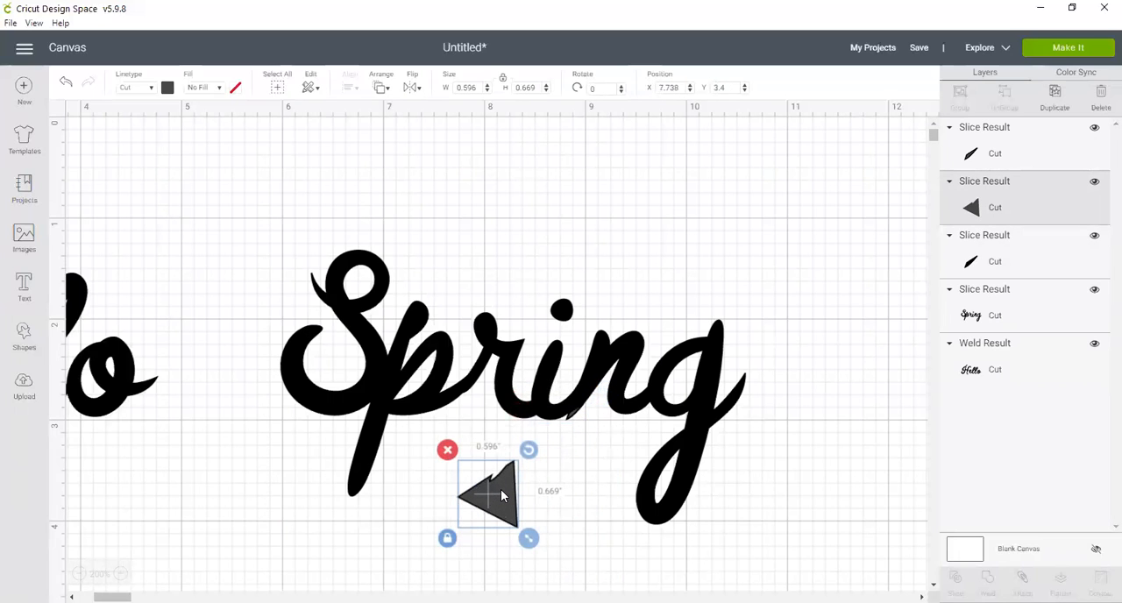
drag(571, 420, 497, 481)
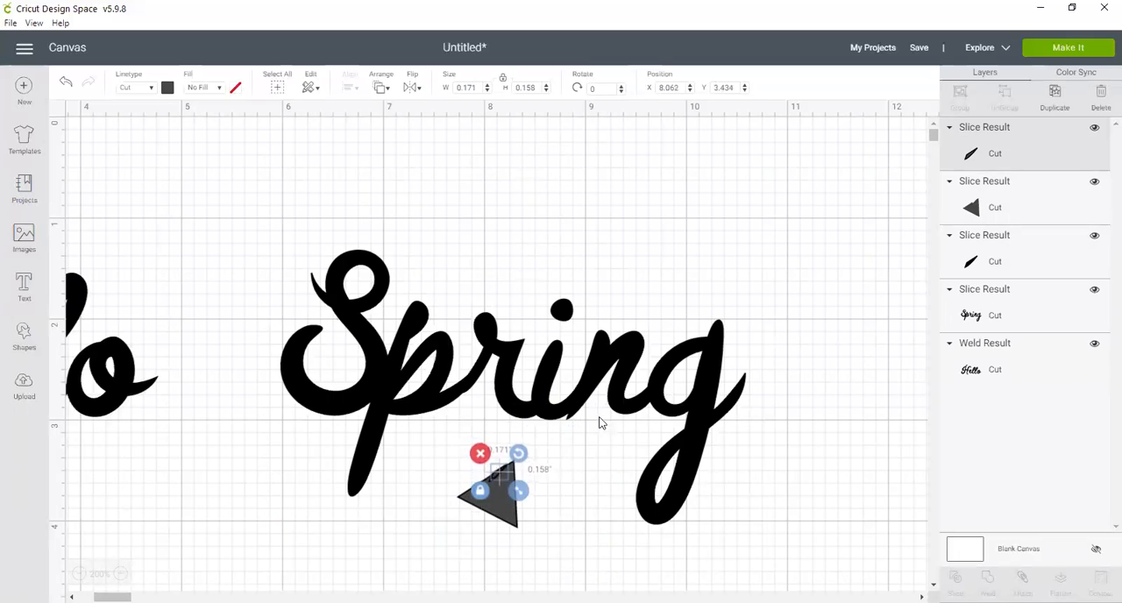
drag(570, 421, 544, 469)
drag(479, 450, 389, 411)
drag(292, 383, 309, 359)
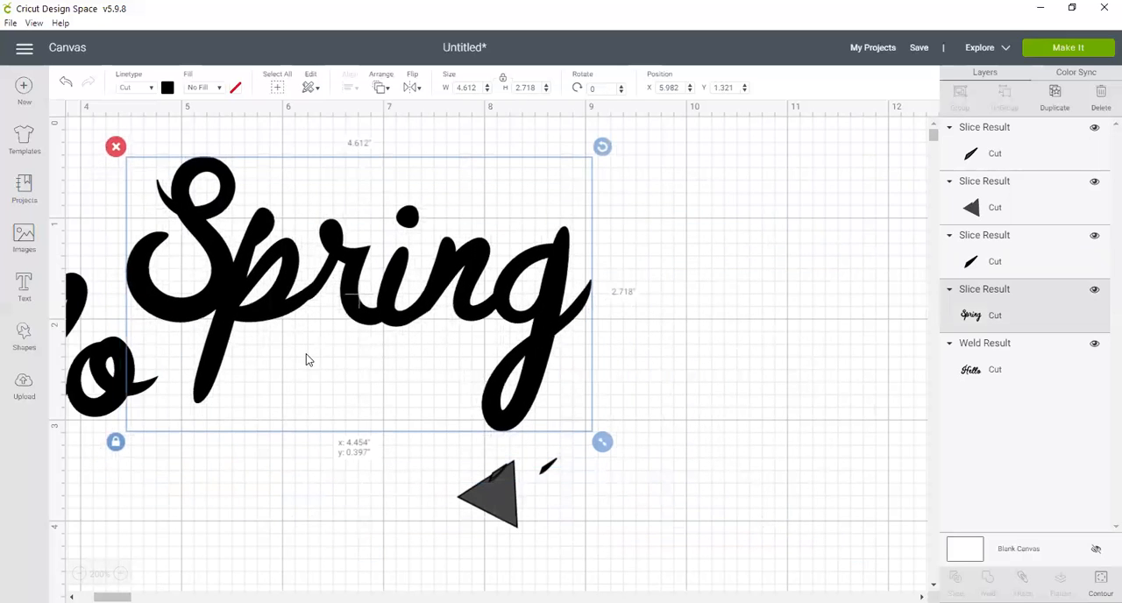
Step: Delete the leftover triangle and the sliver lying on it
click(498, 477)
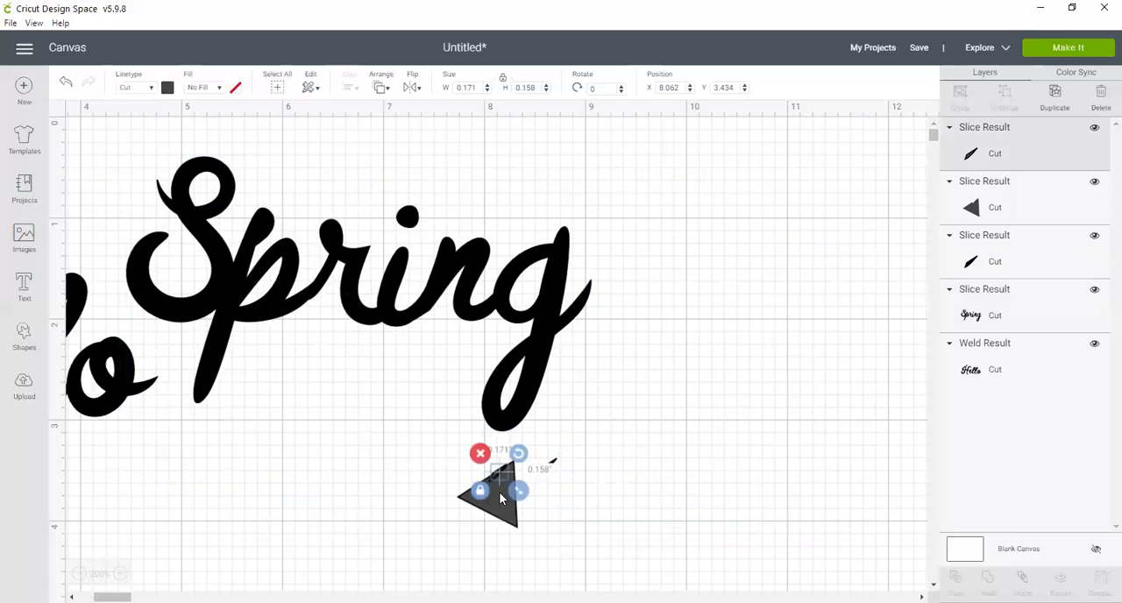
click(503, 496)
click(447, 453)
click(496, 474)
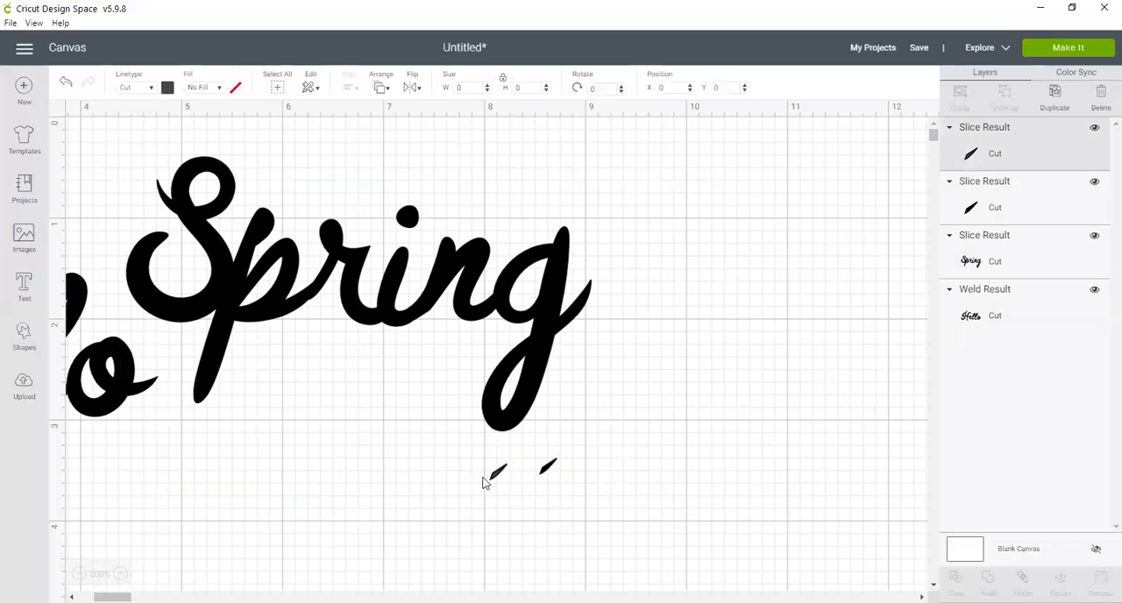
click(476, 453)
Step: Toggle the visibility of the remaining sliver's layer off and on, and delete that sliver
click(542, 471)
click(546, 468)
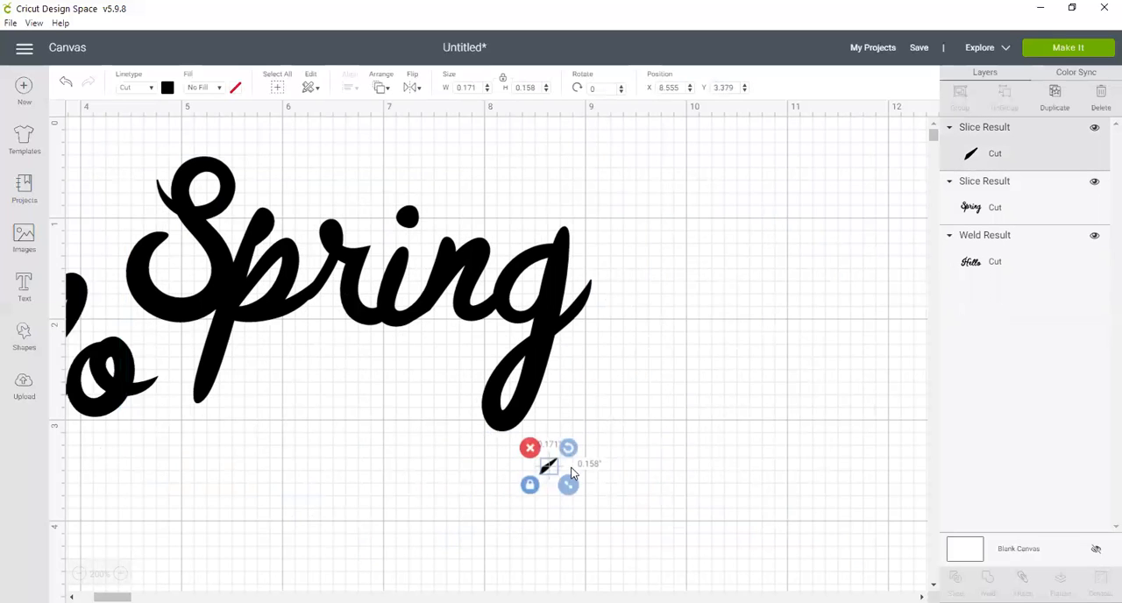
click(667, 518)
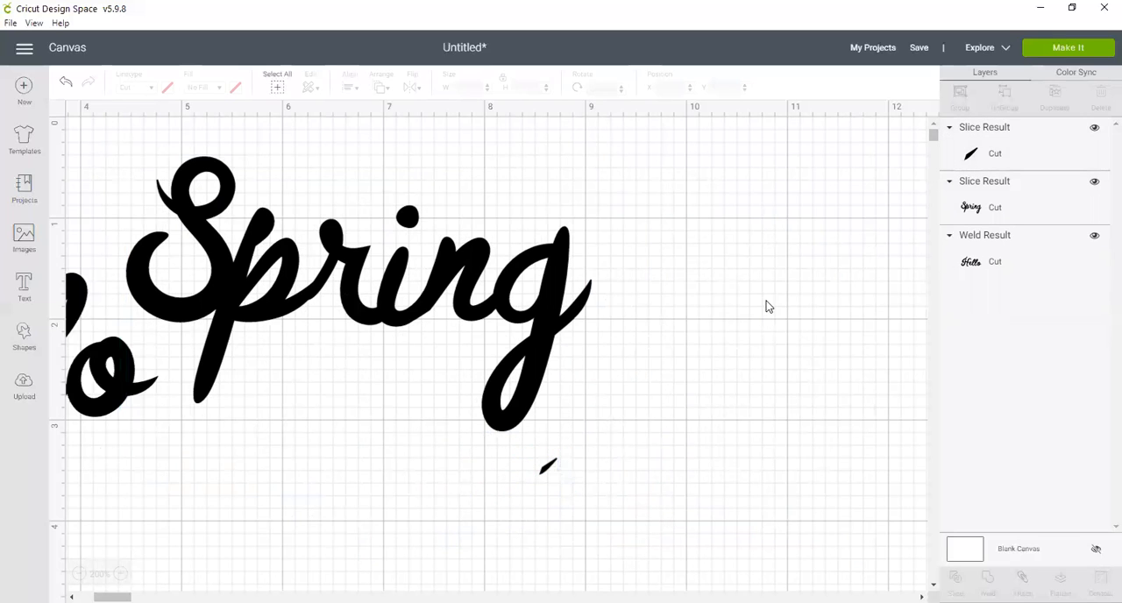
click(1095, 129)
click(1097, 129)
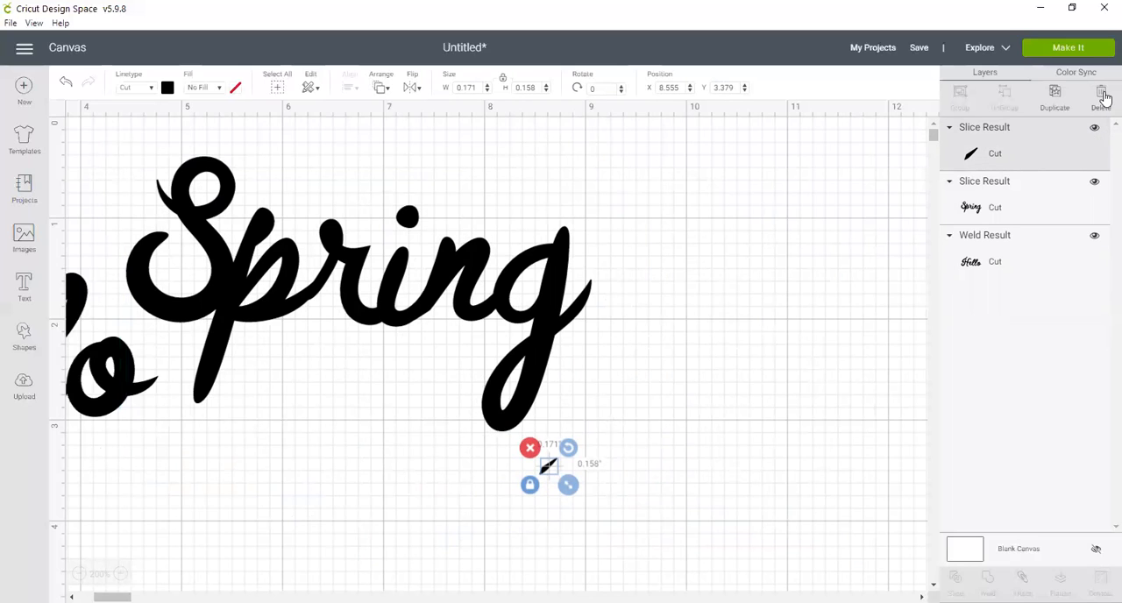
click(1101, 97)
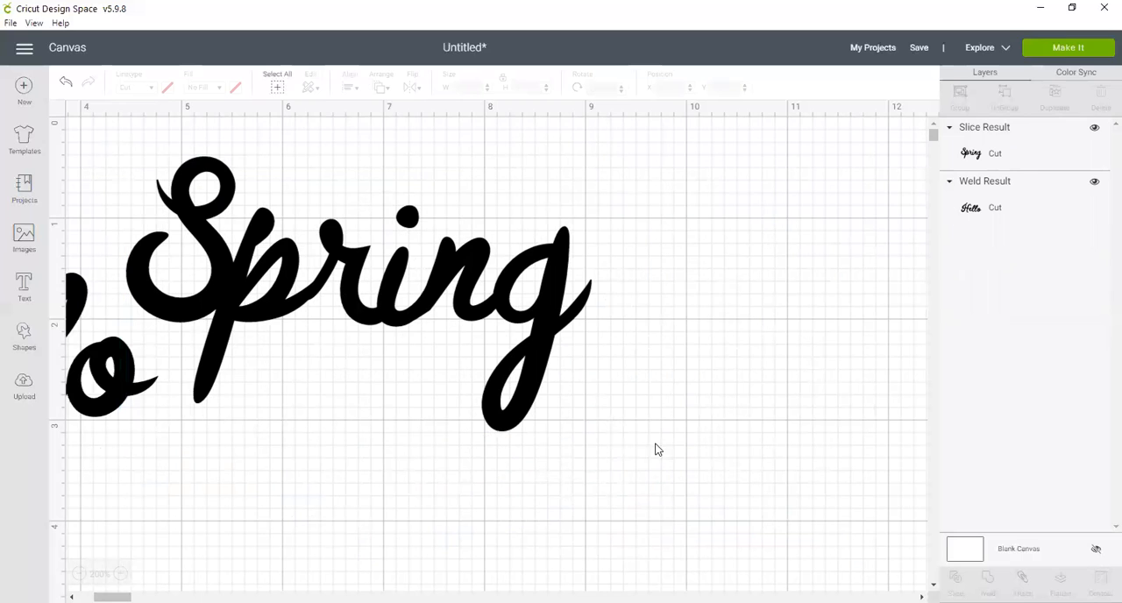
Step: Move the trimmed "Spring" beside "Hello" at about X 5.36, Y 1.27
click(79, 574)
click(79, 574)
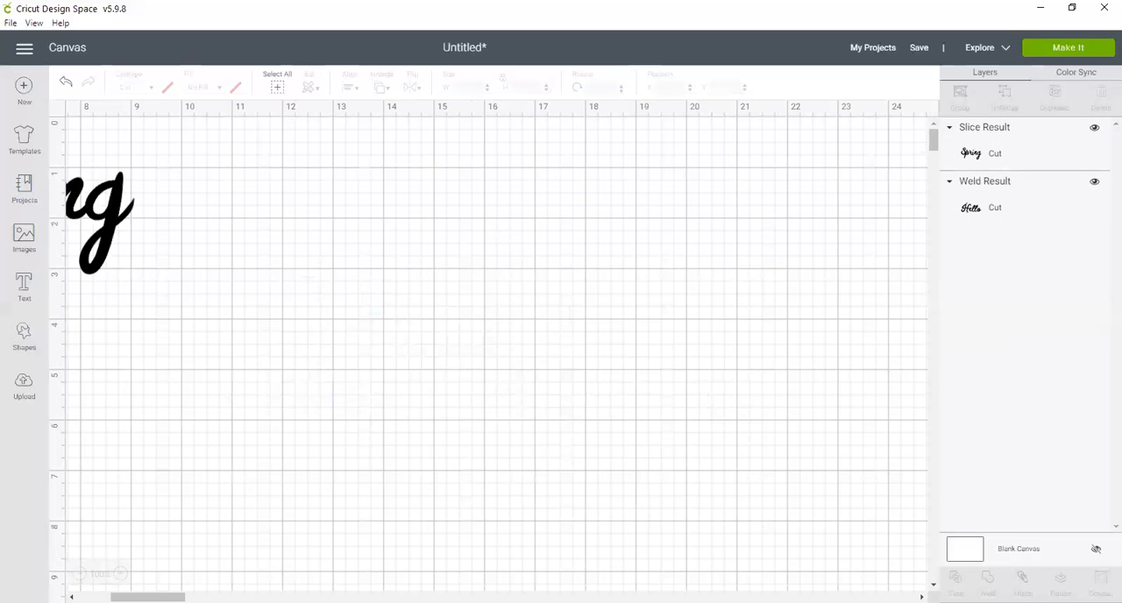
drag(140, 597, 107, 597)
drag(372, 220, 416, 261)
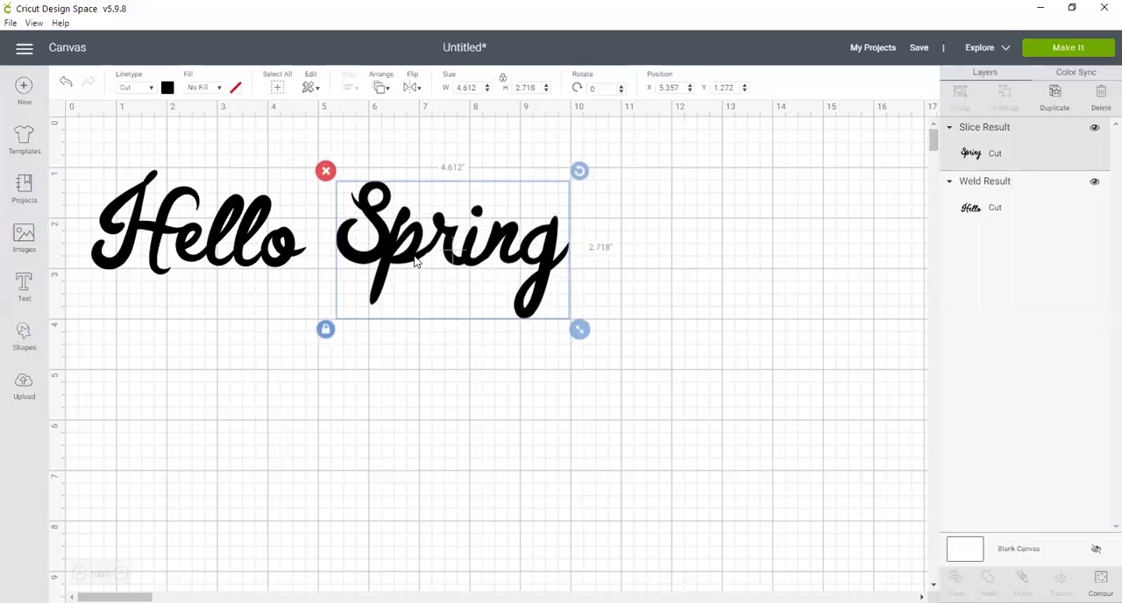